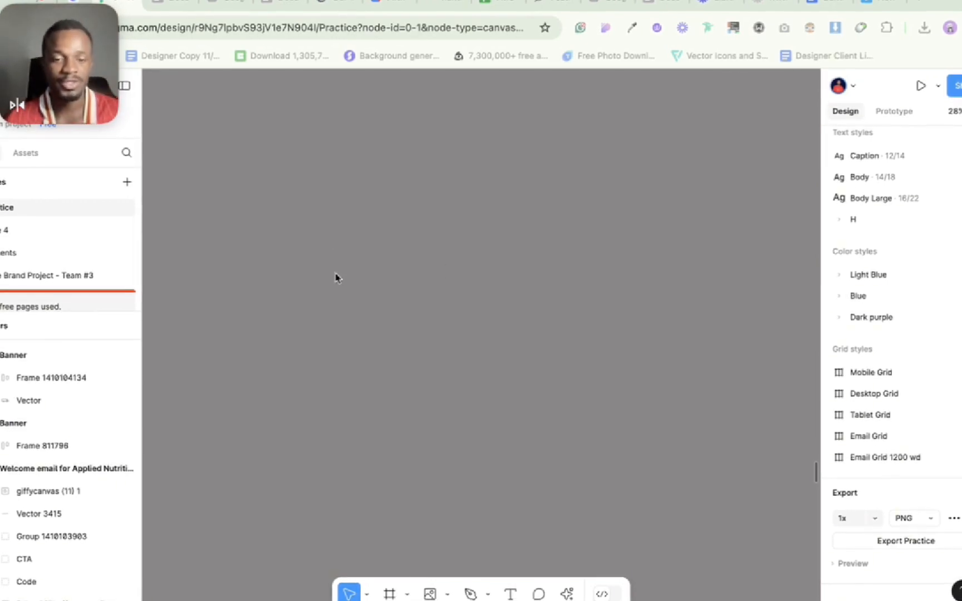
Draw a rectangle about 1399 by 556 on the empty canvas and set its width to 1400.
key("r")
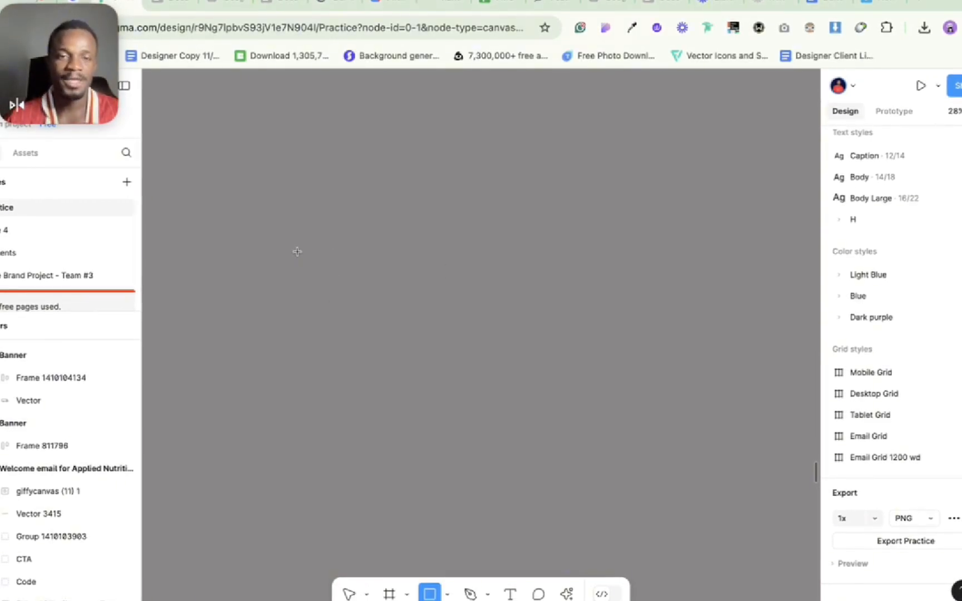
left_click_drag(285, 223, 566, 334)
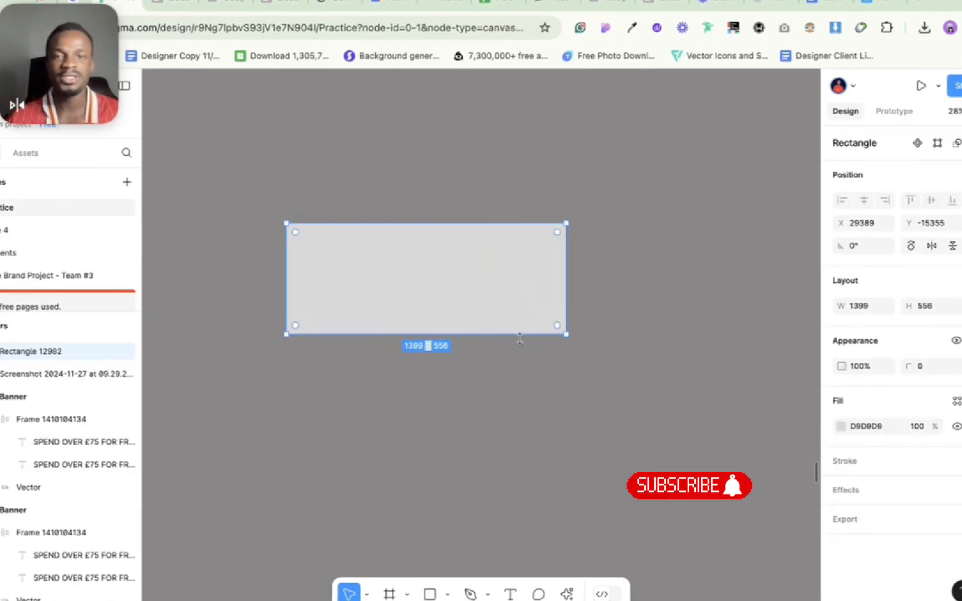
left_click(854, 309)
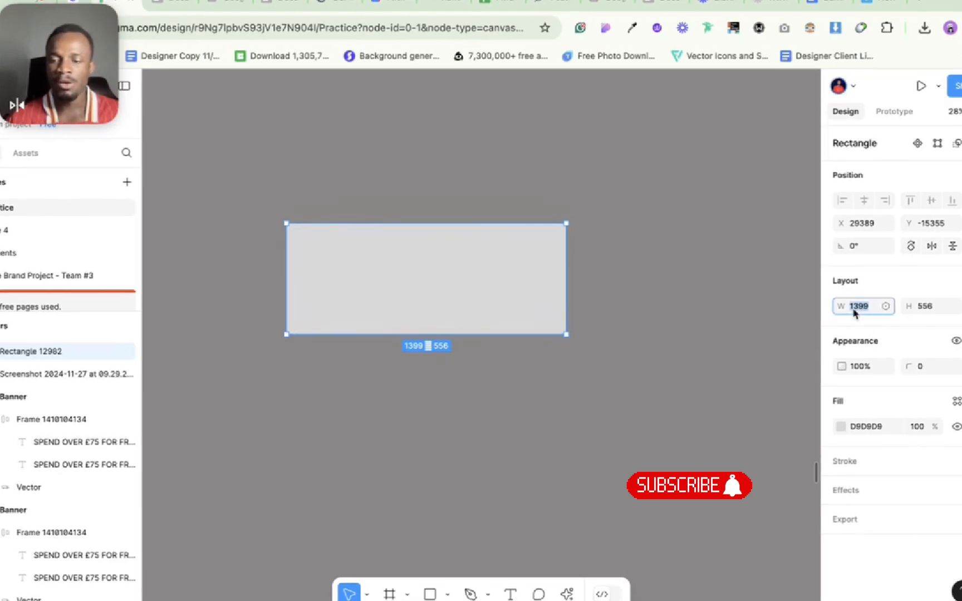
key("Up")
left_click(564, 397)
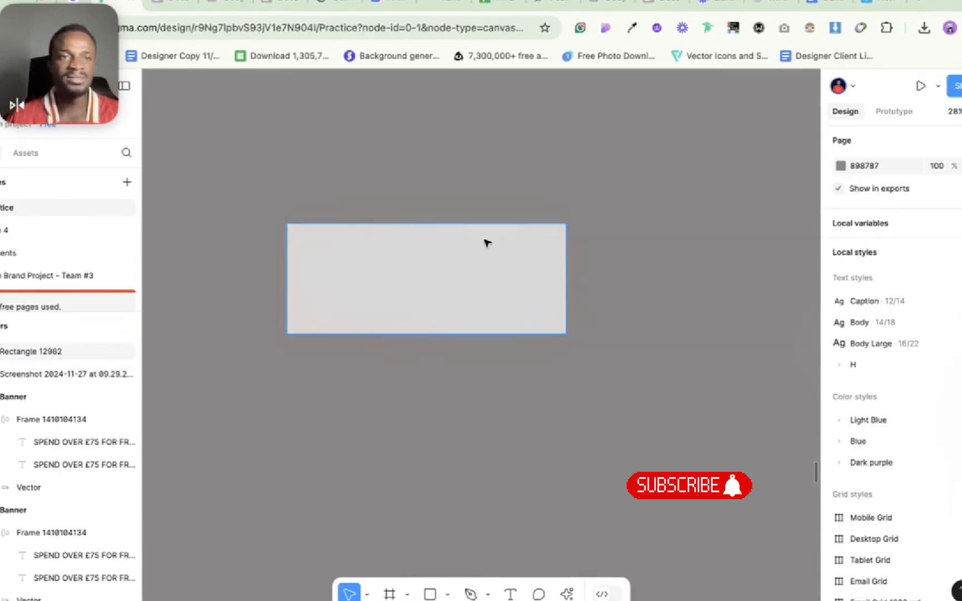
Place the "We formulate and create premium nutrition" paragraph from the Applied Nutrition welcome email onto the new rectangle.
scroll(371, 306, "up", 2)
scroll(370, 306, "left", 2)
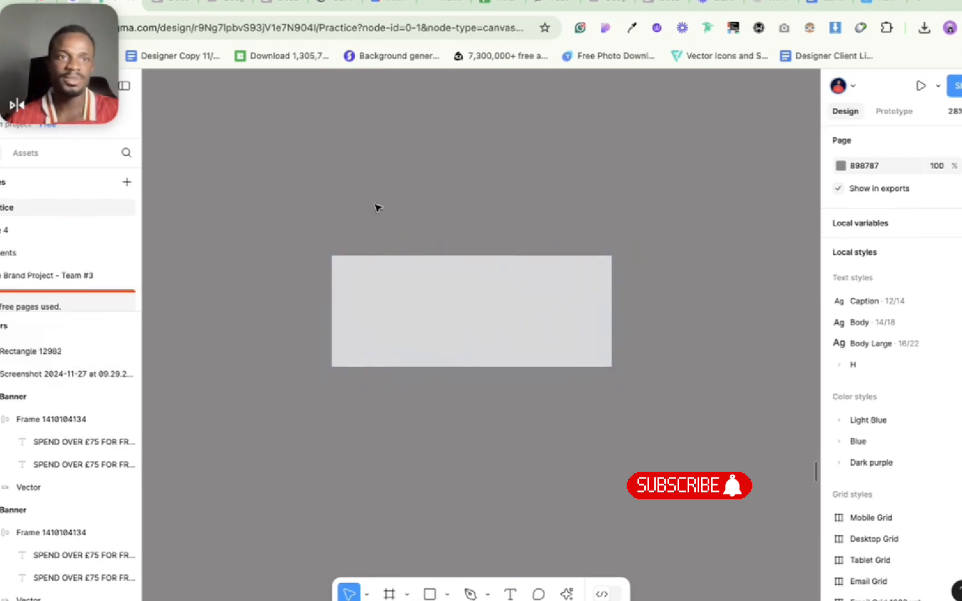
scroll(378, 208, "down", 10)
scroll(378, 208, "up", 12)
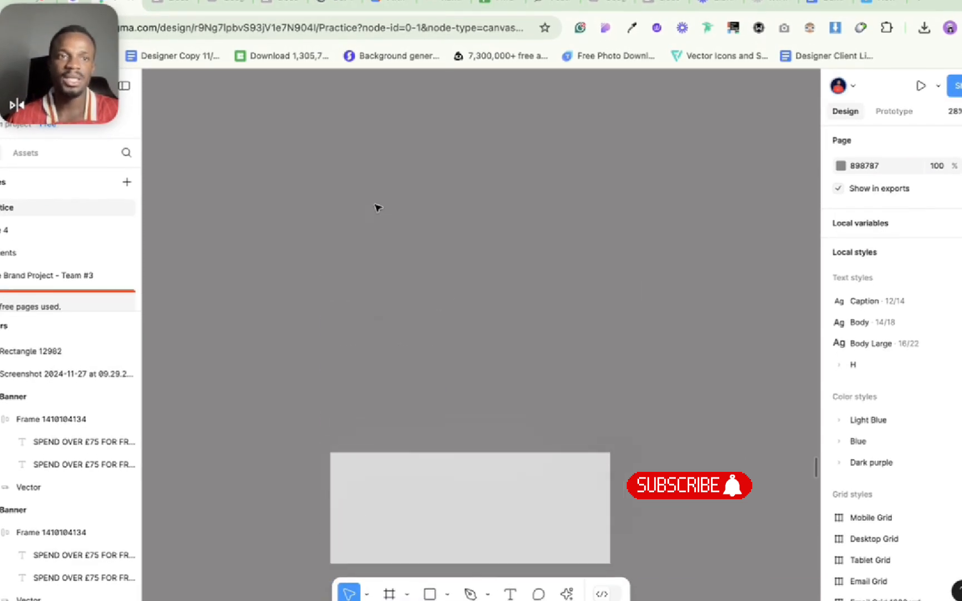
scroll(377, 208, "up", 4)
scroll(378, 208, "down", 8)
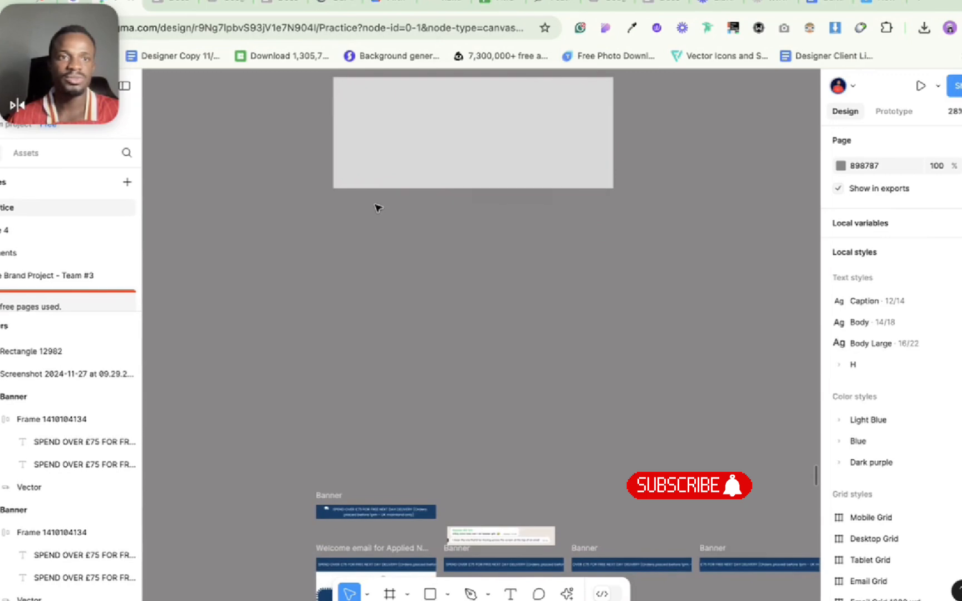
scroll(378, 208, "down", 8)
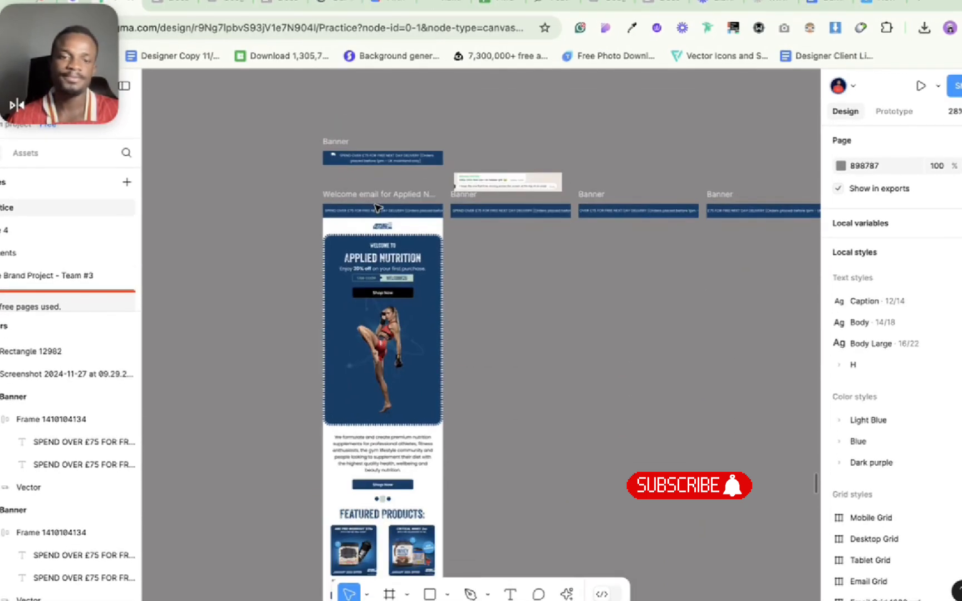
left_click(368, 454)
left_click(368, 454)
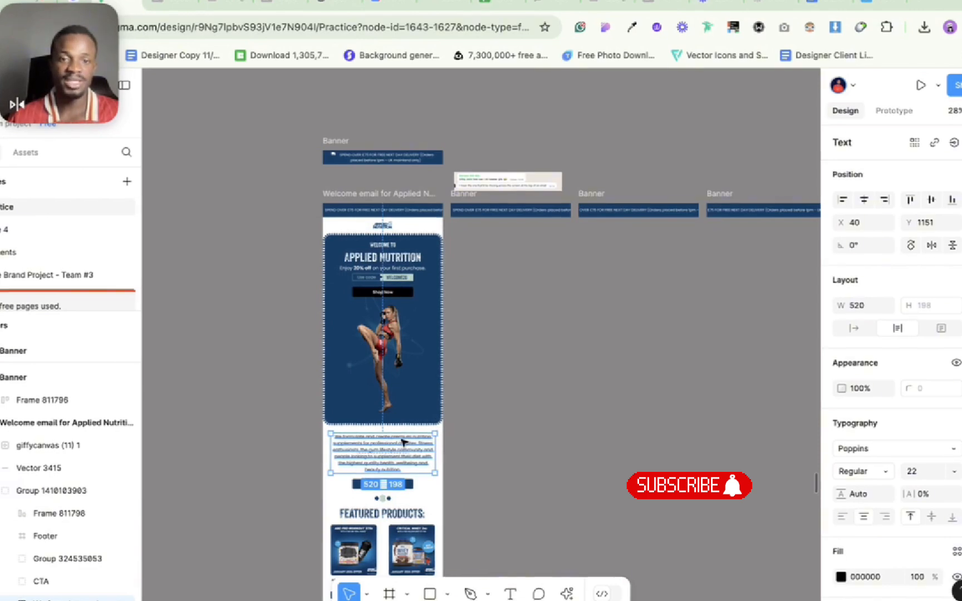
left_click_drag(398, 462, 490, 236)
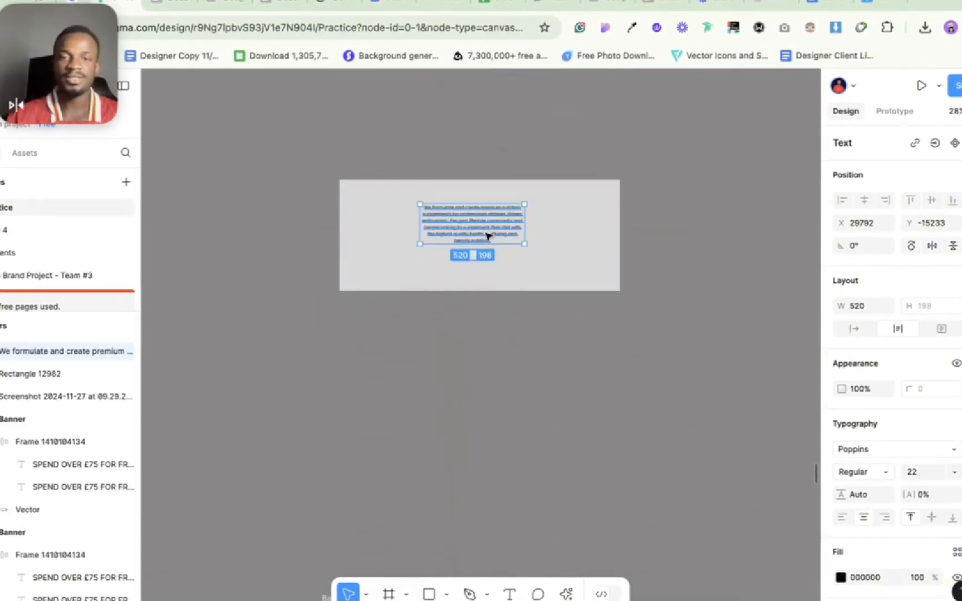
Shrink the rectangle from all four sides to about 638 by 321 so it frames the paragraph.
scroll(489, 236, "up", 5)
left_click(536, 287)
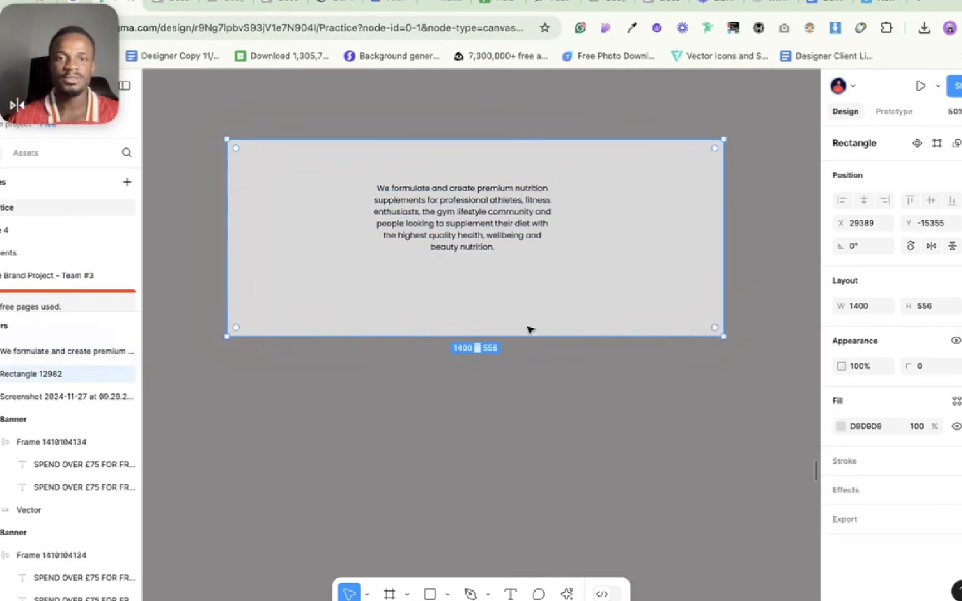
left_click_drag(526, 336, 524, 277)
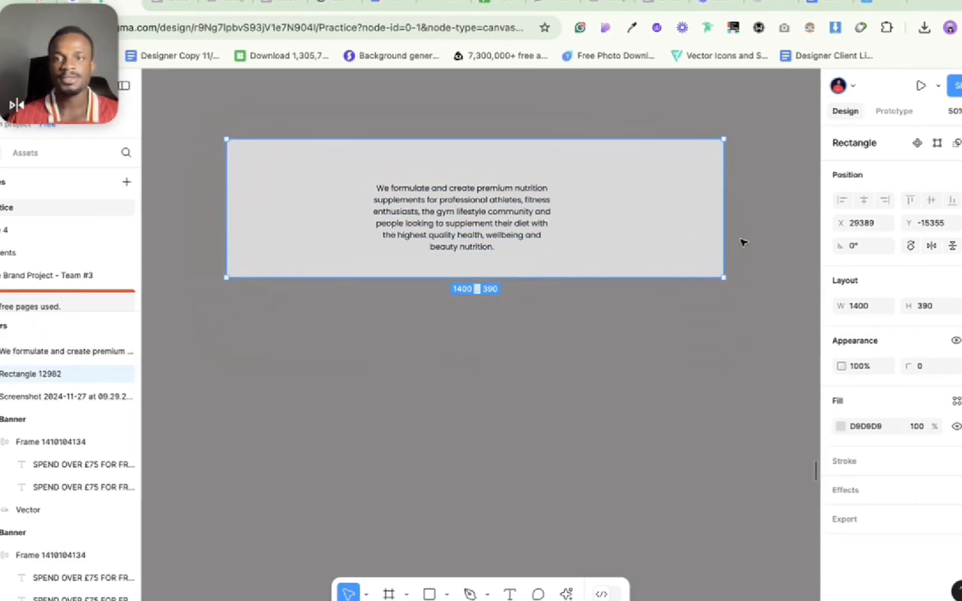
left_click_drag(724, 236, 568, 238)
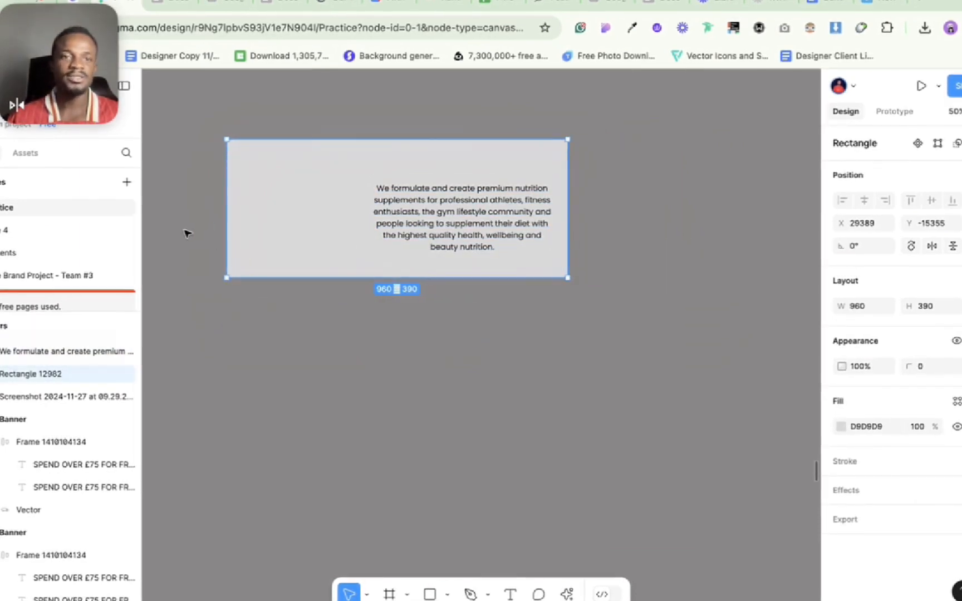
left_click_drag(223, 221, 341, 221)
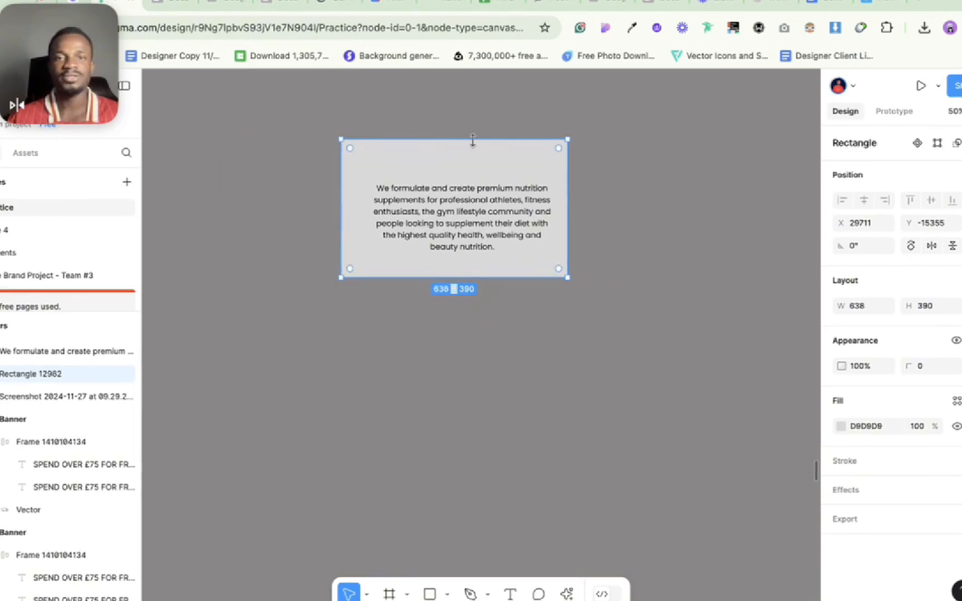
left_click_drag(473, 139, 473, 163)
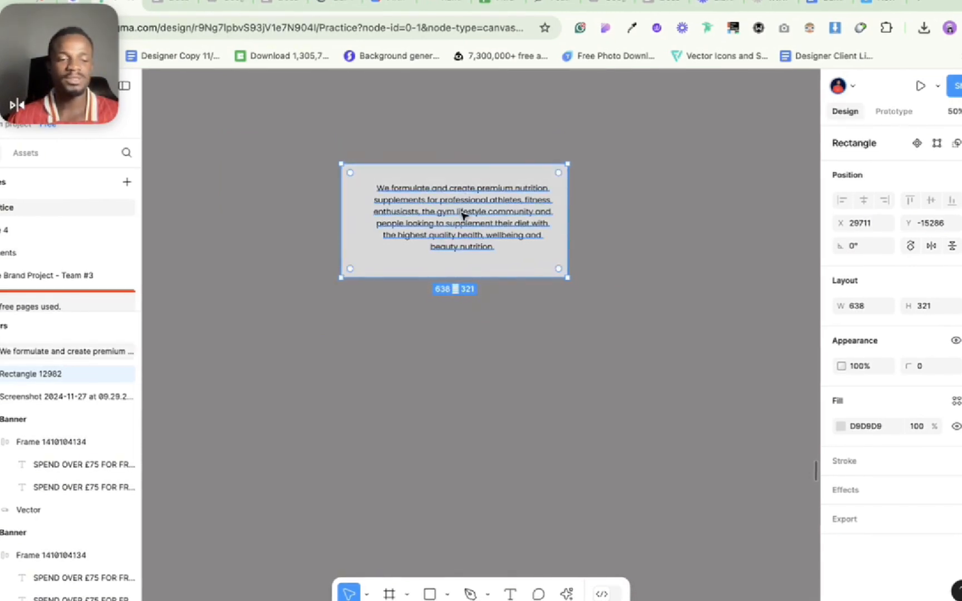
Nudge the rectangle upward to even out the spacing above and below the paragraph, and check the distances between them.
key("shift+Up")
key("alt")
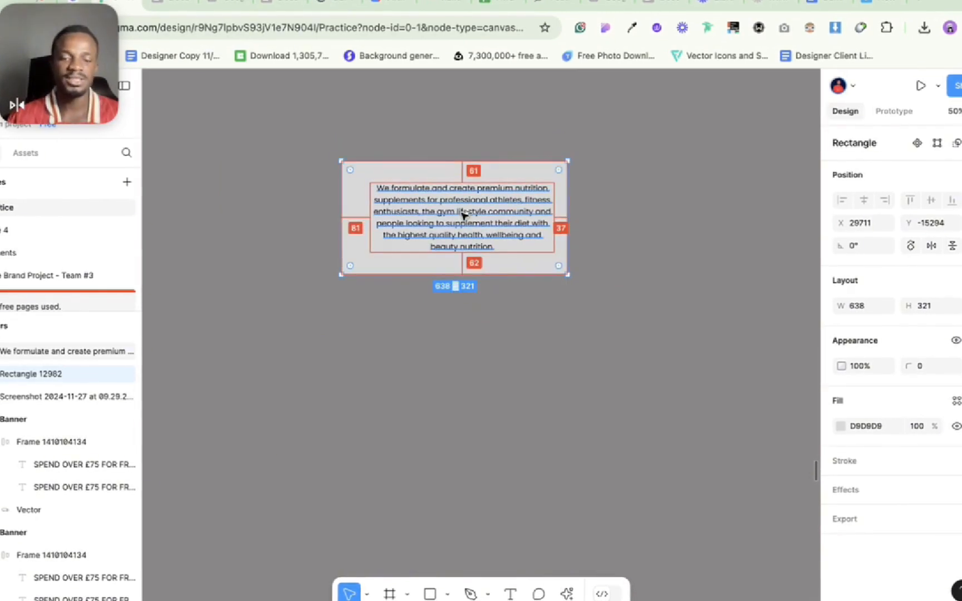
key("alt")
left_click(530, 343)
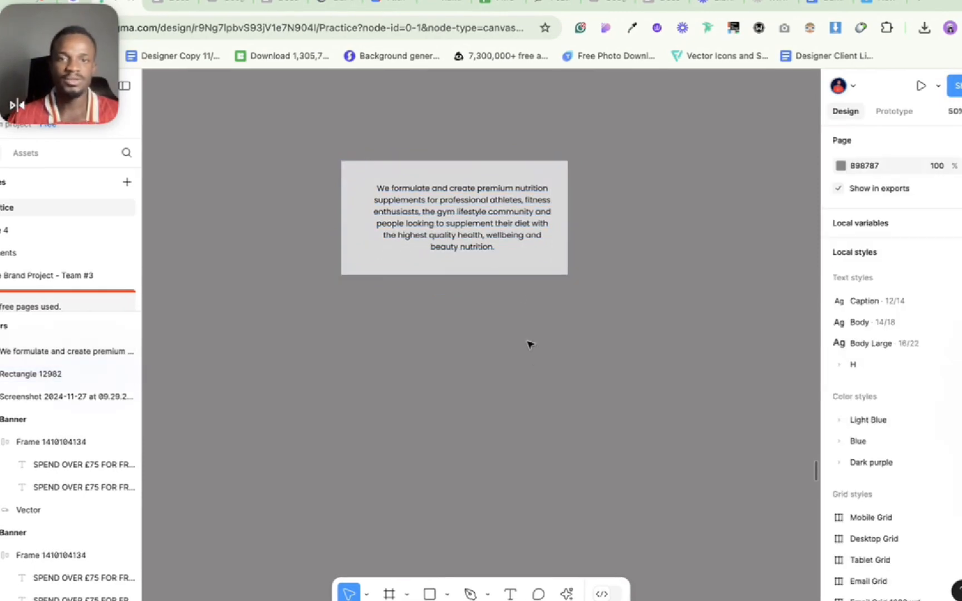
Align the horizontal centres of the rectangle and the paragraph.
left_click(517, 275)
left_click(485, 226, "shift")
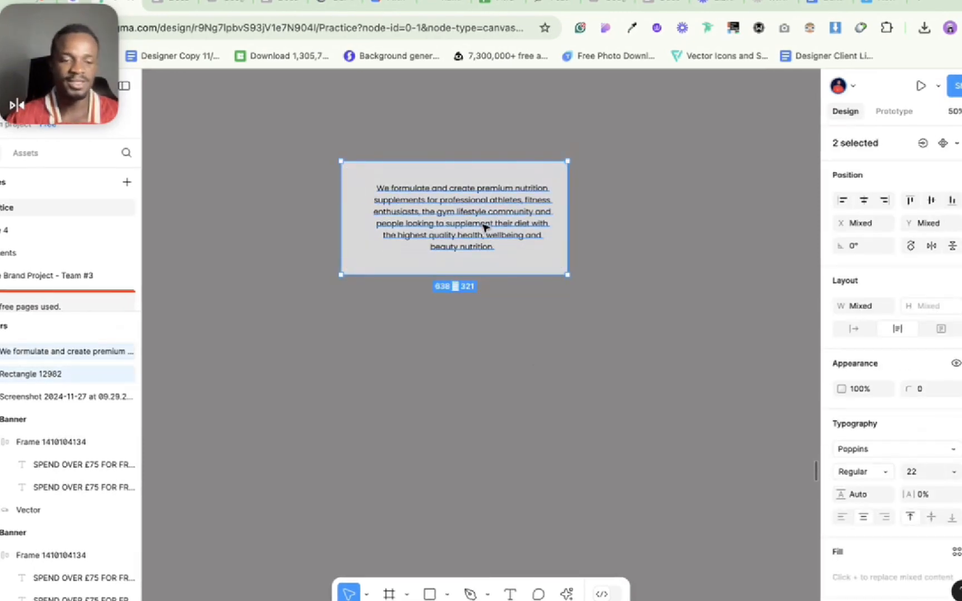
key("alt+h")
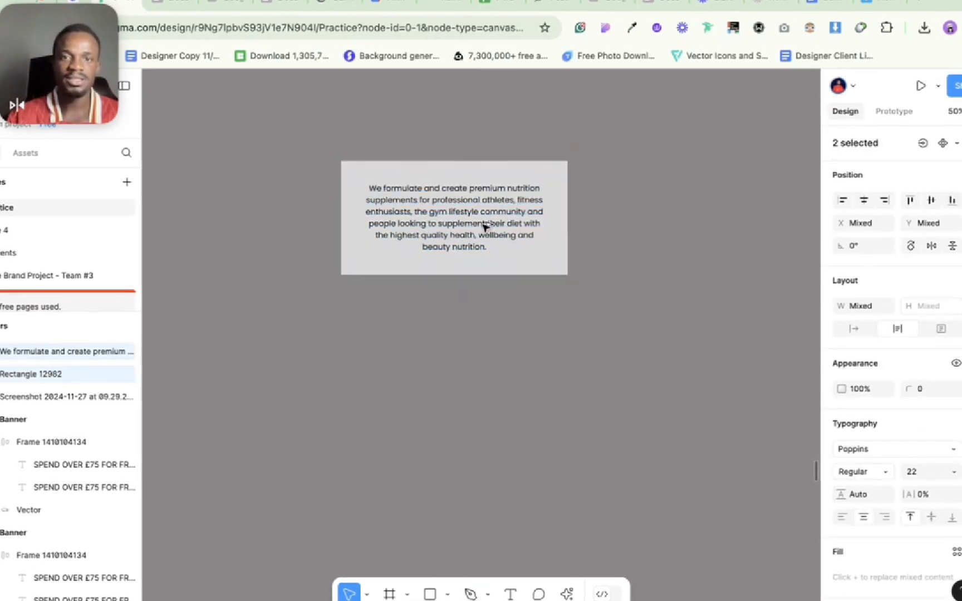
left_click(506, 315)
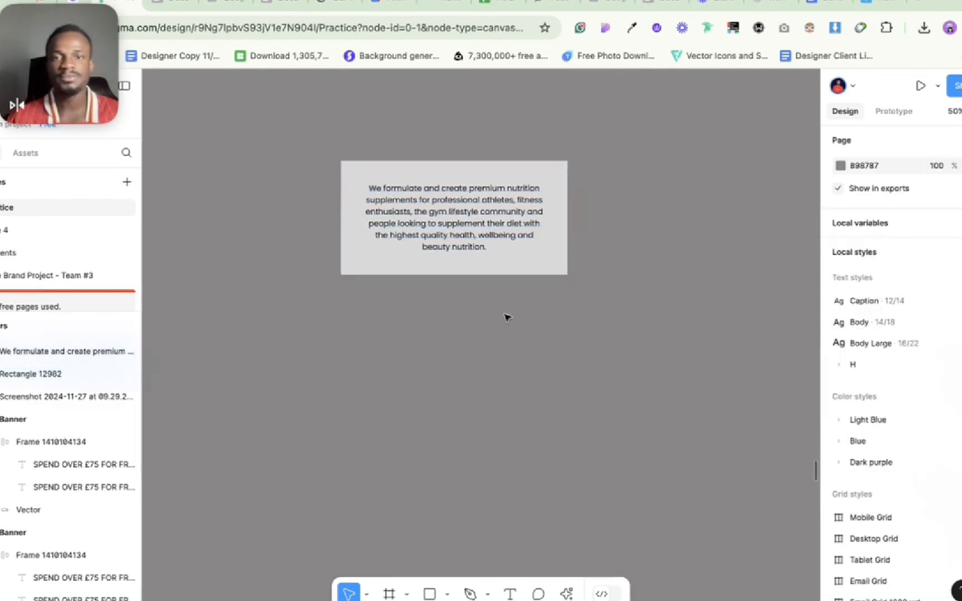
Wrap the rectangle and the paragraph together in an auto layout frame.
left_click(519, 260)
left_click(480, 208, "shift")
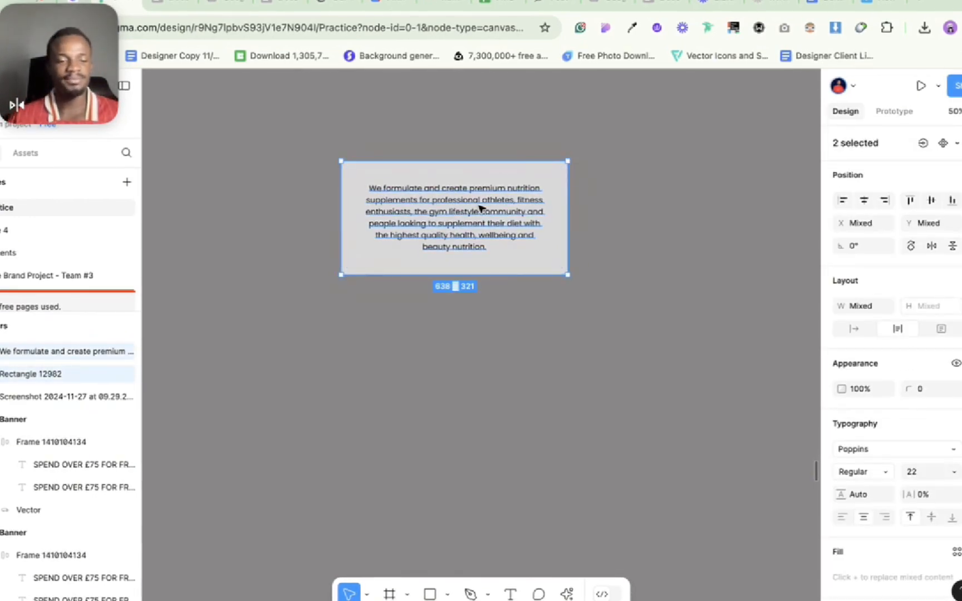
key("shift+a")
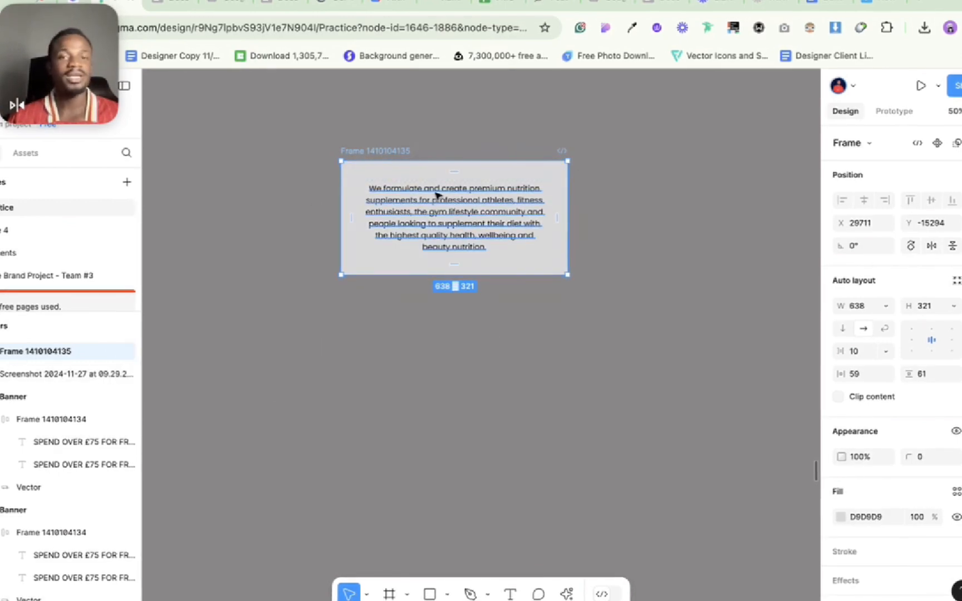
Duplicate the paragraph inside the auto layout frame and delete the copy.
double_click(465, 224)
key("Escape")
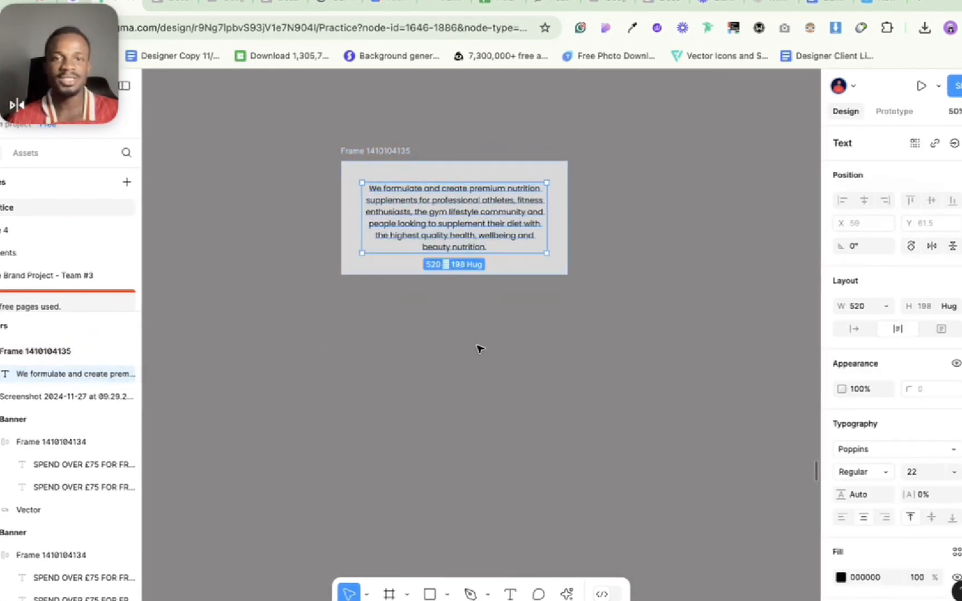
key("super+d")
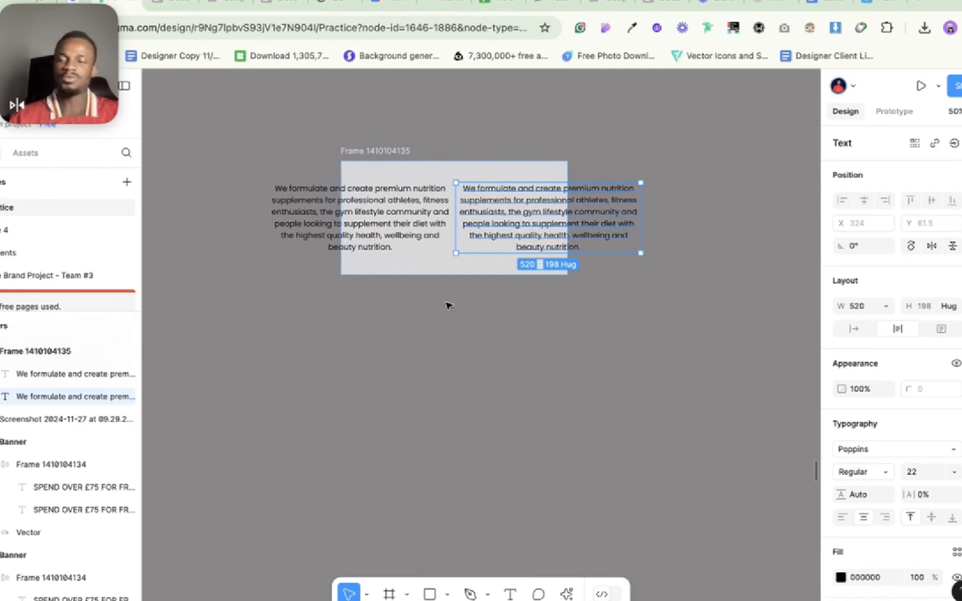
key("Delete")
Set the auto layout frame's height to 320 and both its horizontal and vertical padding to 60.
left_click(383, 151)
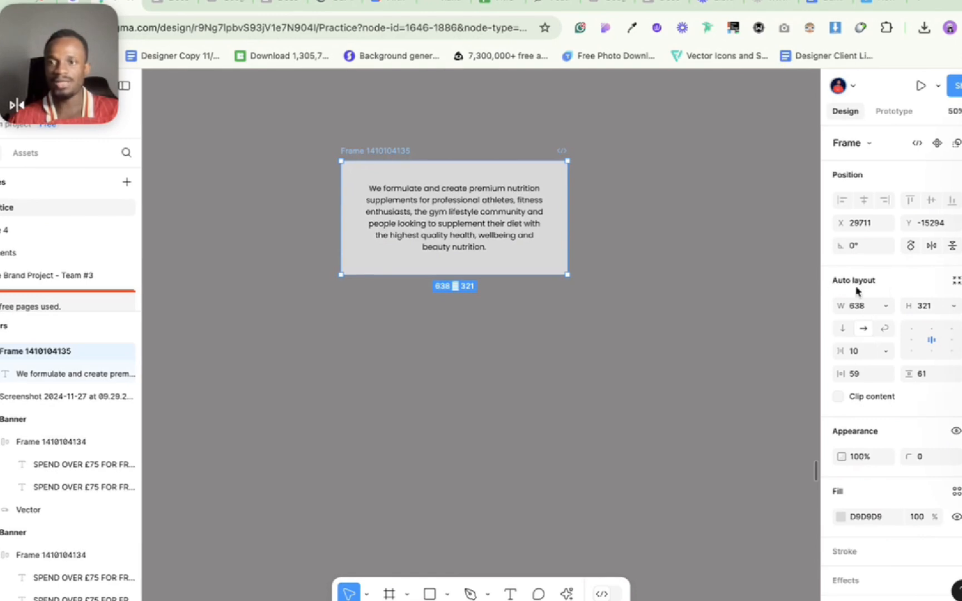
left_click(928, 312)
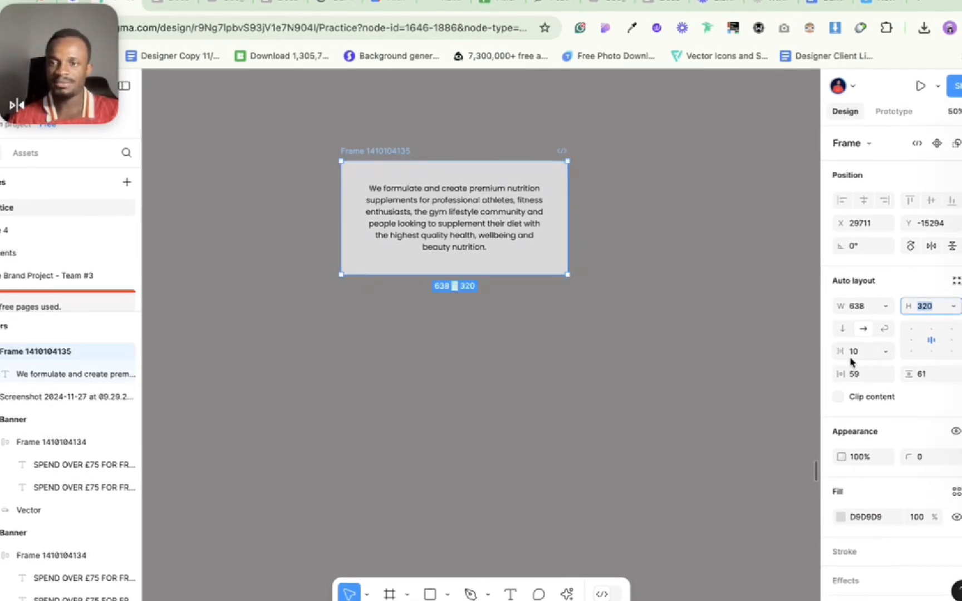
left_click(856, 374)
key("Up")
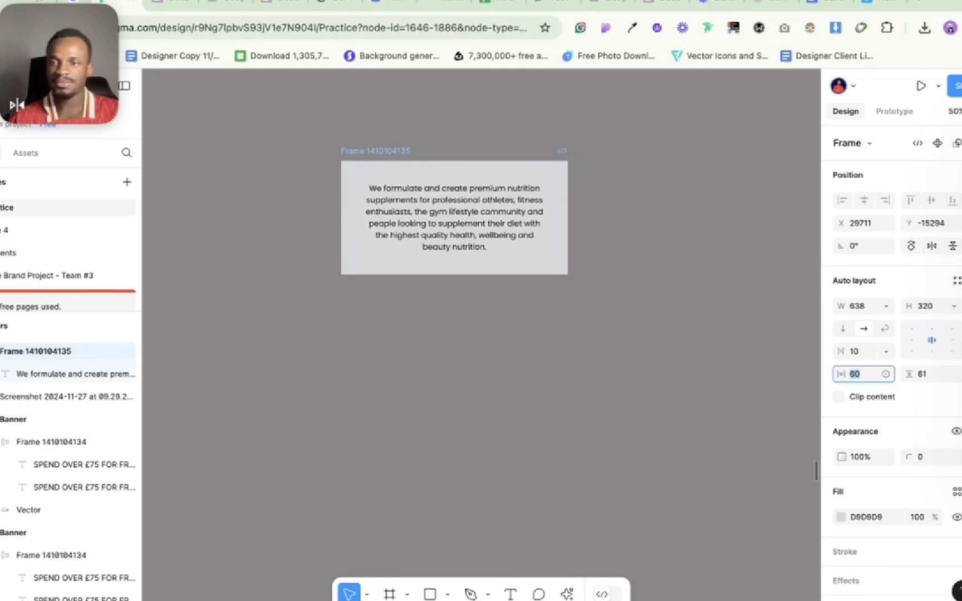
left_click(921, 375)
key("Down")
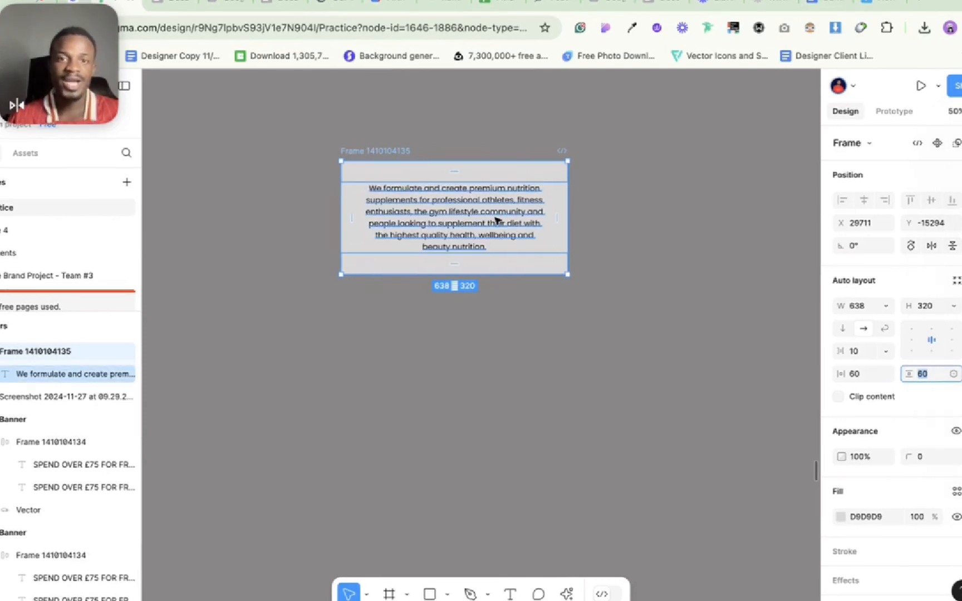
left_click(513, 219)
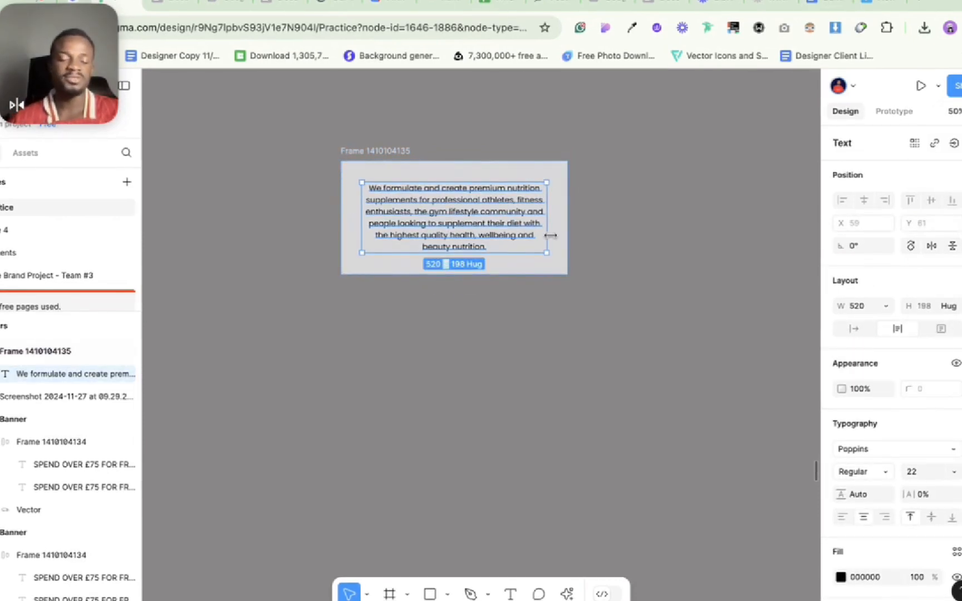
left_click_drag(513, 218, 553, 239)
key("super+z")
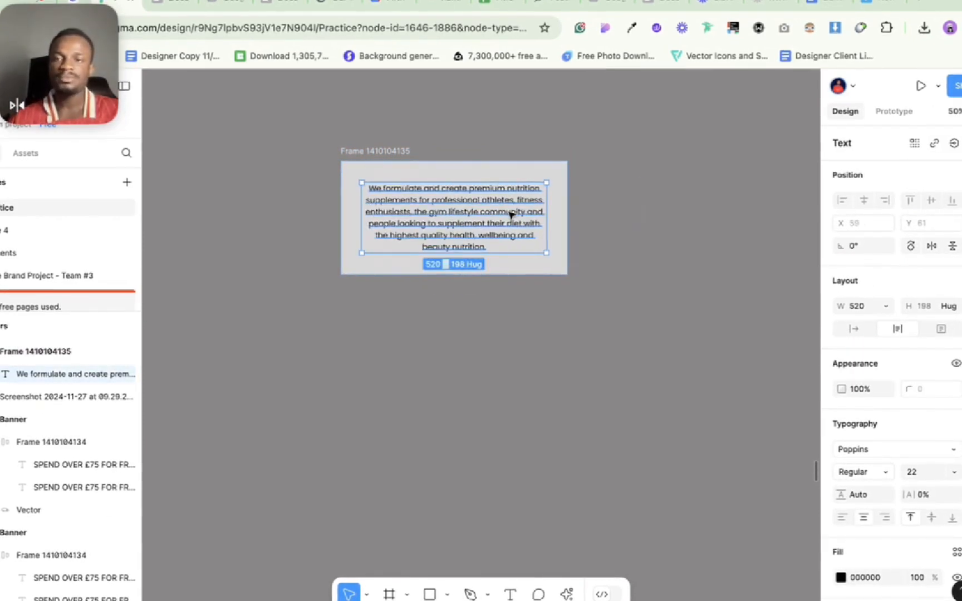
Set both the width and the height of the auto layout frame to Hug contents.
left_click(401, 151)
key("shift+a")
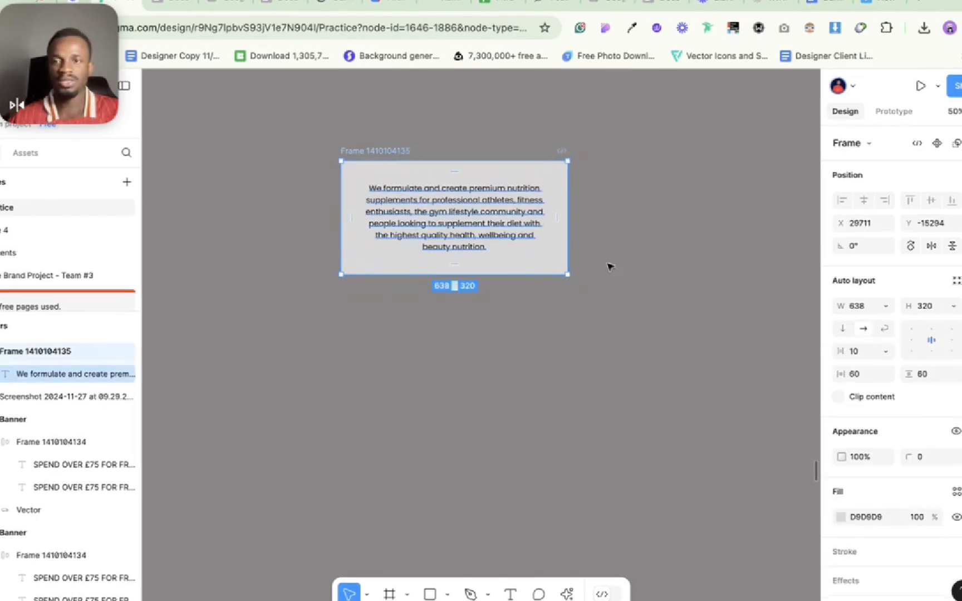
left_click(885, 307)
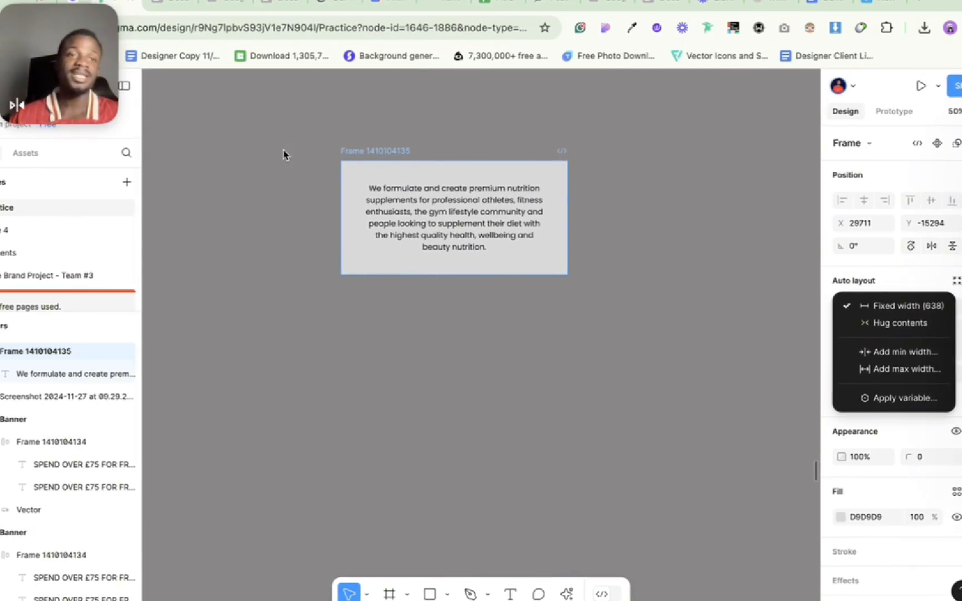
left_click(905, 329)
left_click(955, 307)
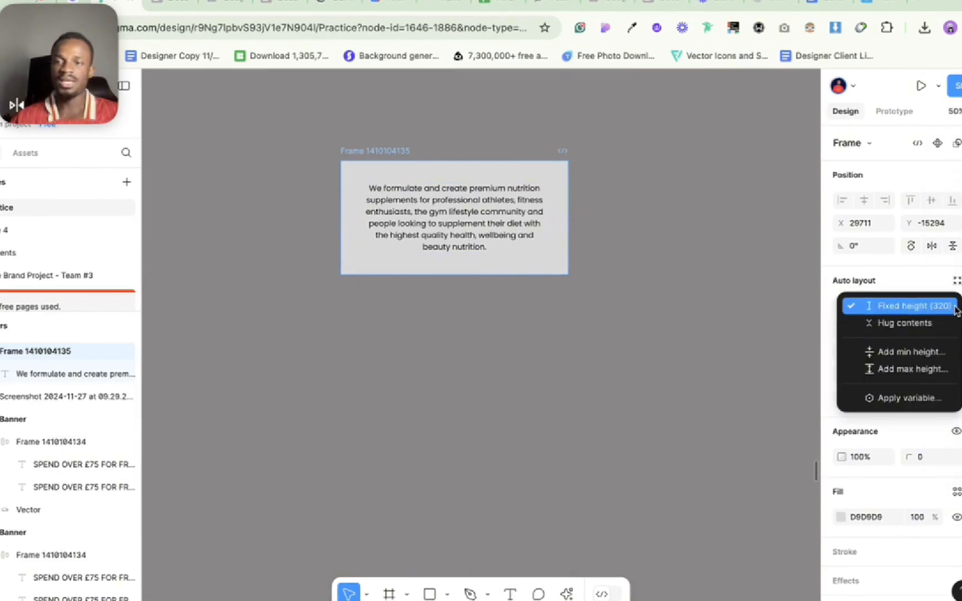
left_click(915, 327)
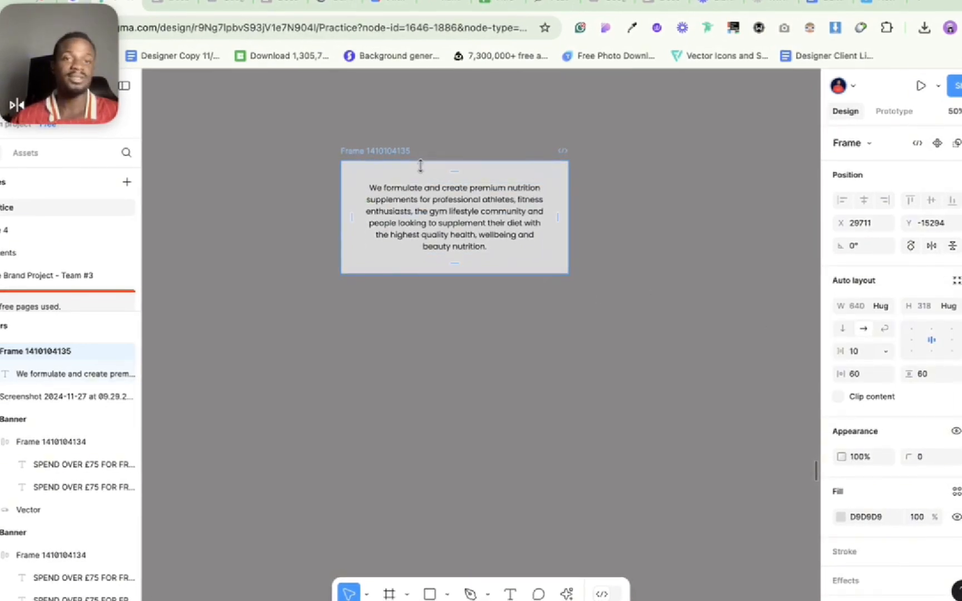
Duplicate the paragraph several times inside the auto layout frame and undo all the copies.
left_click(449, 207)
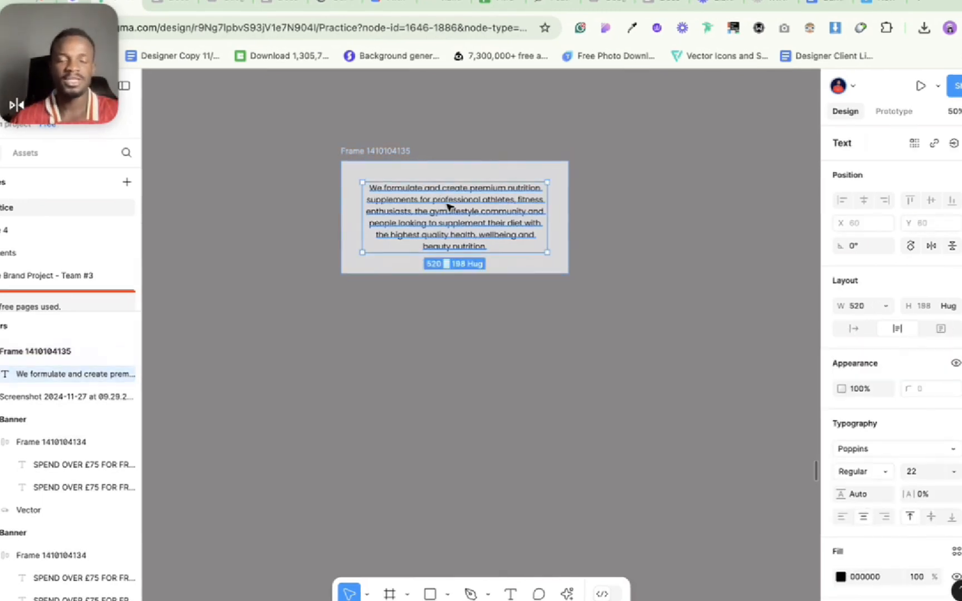
key("super+d")
key("super+d")
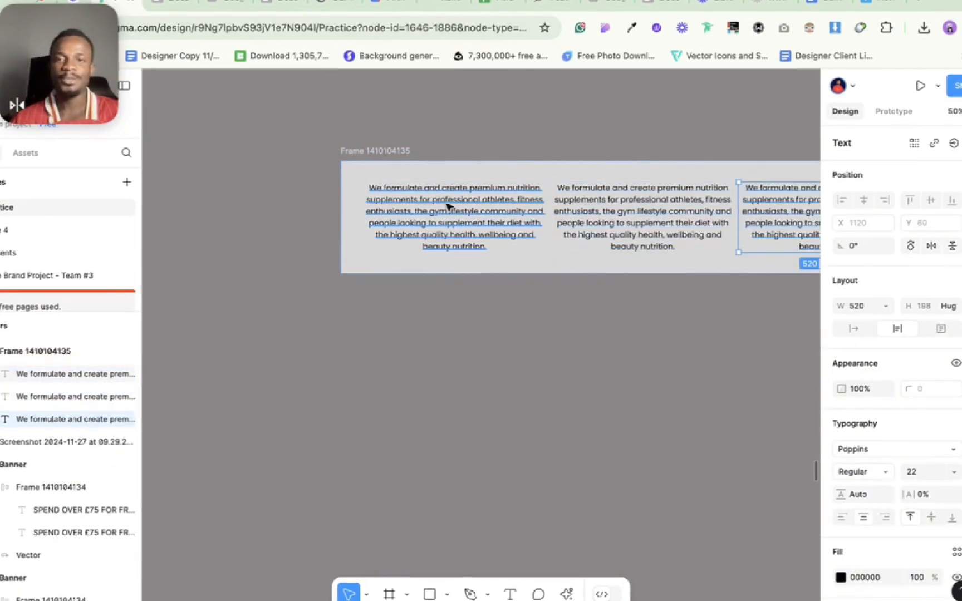
scroll(448, 207, "right", 3)
scroll(448, 207, "down", 3)
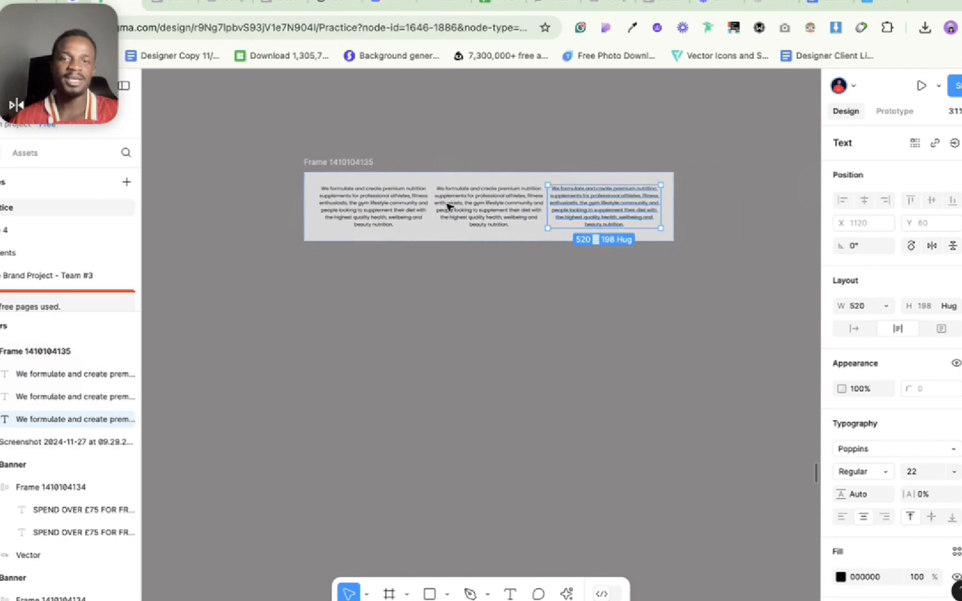
key("super+d")
key("super+d")
key("super+d")
key("super+z")
key("super+z")
key("super+z")
key("super+z")
key("super+z")
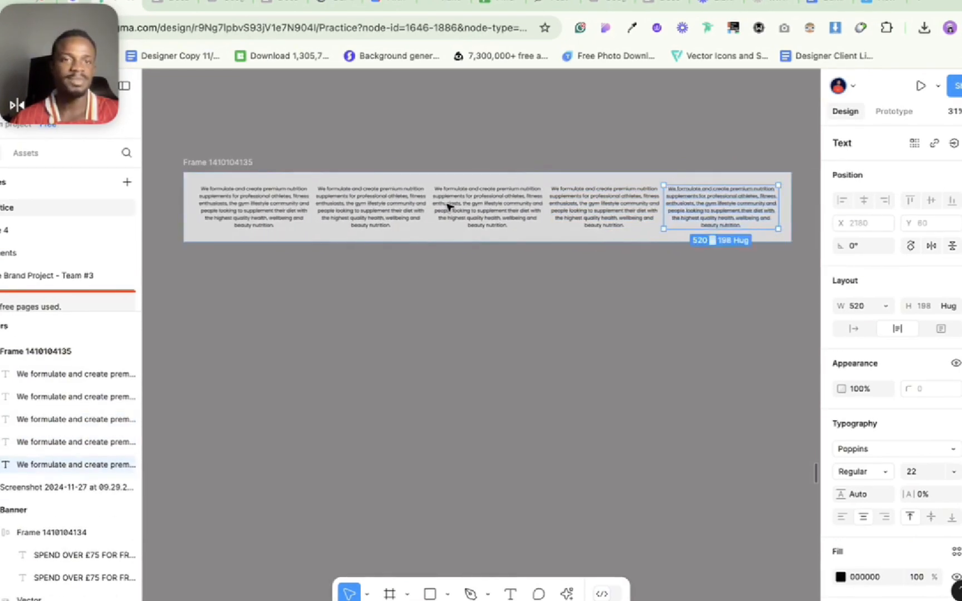
scroll(449, 207, "left", 3)
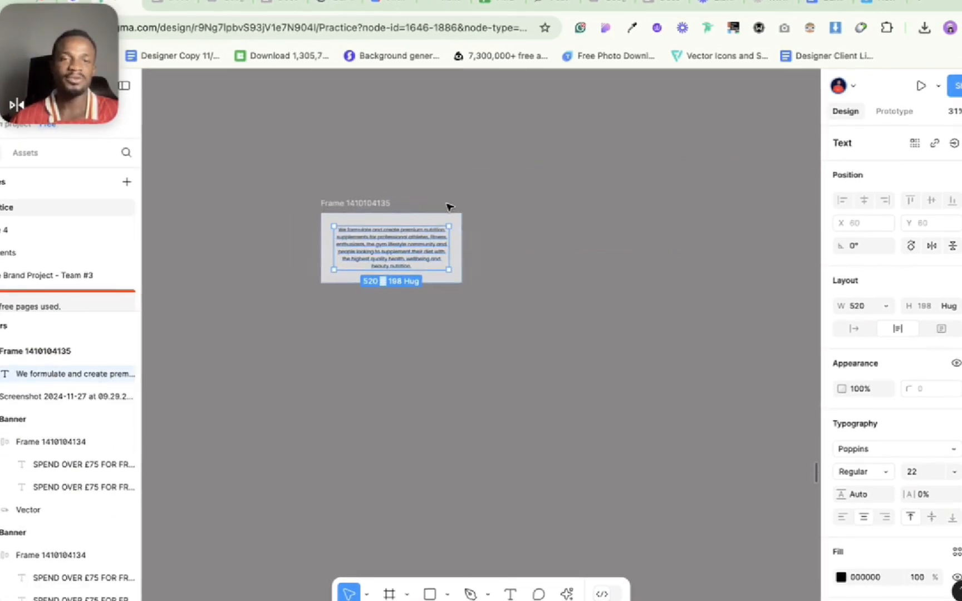
Narrow the auto layout frame to a fixed width of about 281 and widen it to about 542.
left_click(360, 204)
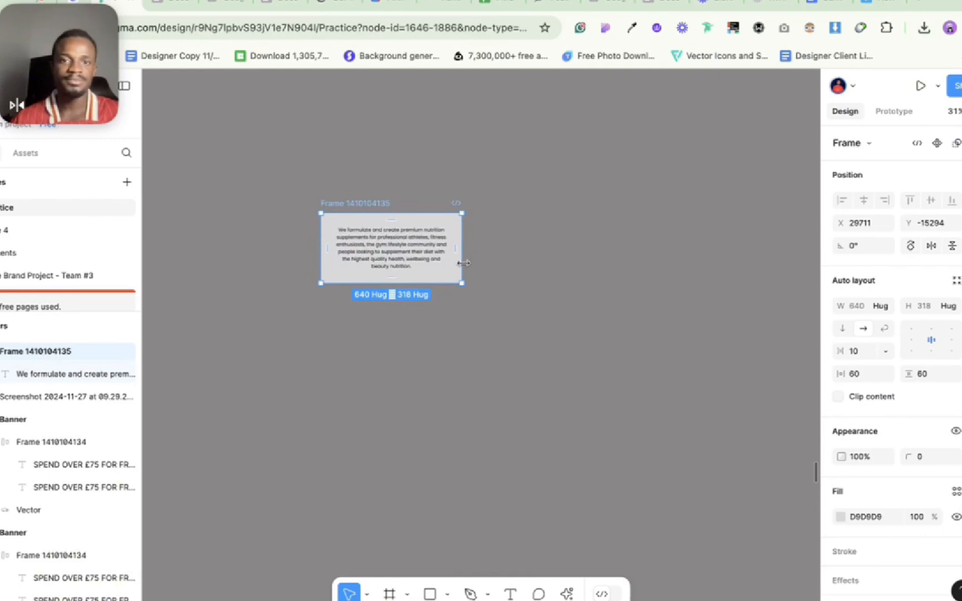
left_click_drag(463, 263, 381, 253)
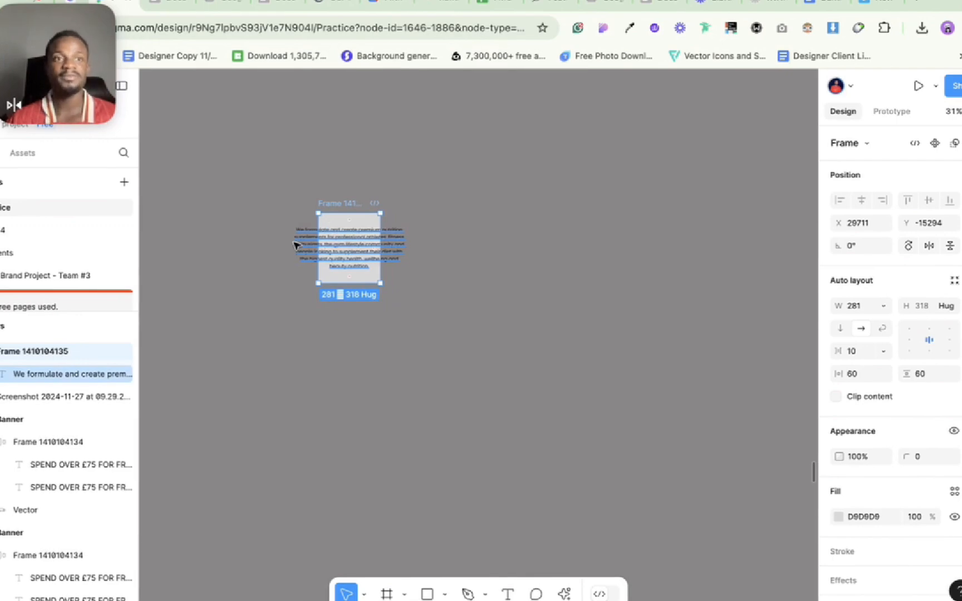
scroll(297, 247, "up", 5)
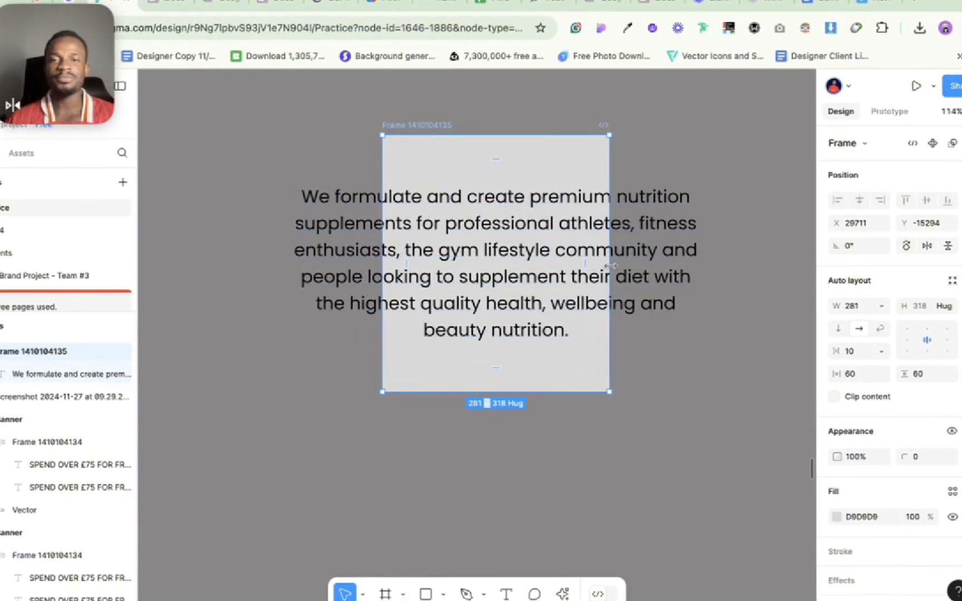
mouse_move(593, 271)
left_mouse_down()
mouse_move(532, 273)
mouse_move(632, 281)
mouse_move(498, 281)
mouse_move(582, 281)
left_mouse_up()
left_click_drag(532, 249, 814, 276)
scroll(696, 278, "right", 3)
scroll(697, 278, "down", 2)
scroll(694, 278, "right", 2)
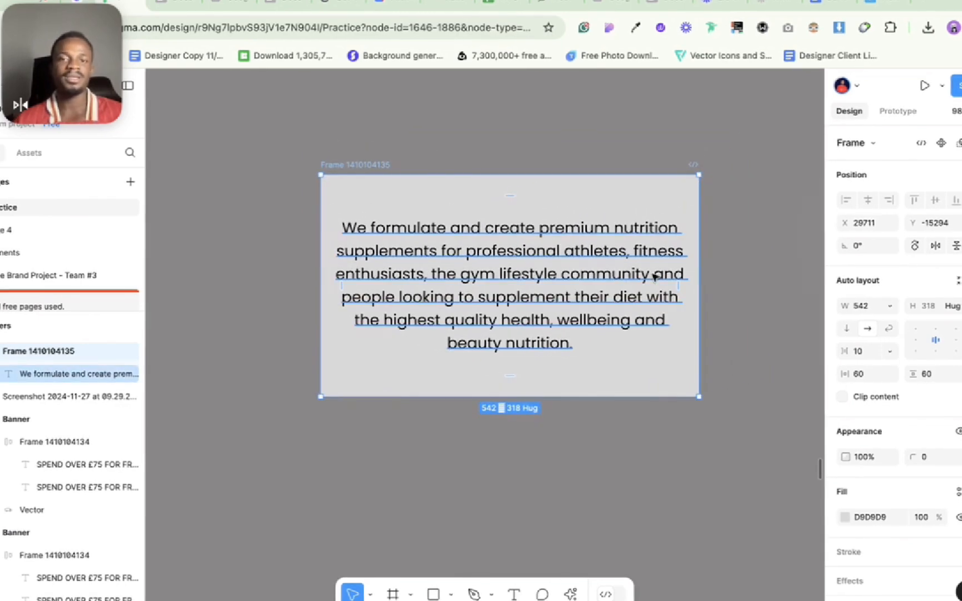
Duplicate the paragraph inside the fixed-width frame and undo the copy.
left_click(607, 291)
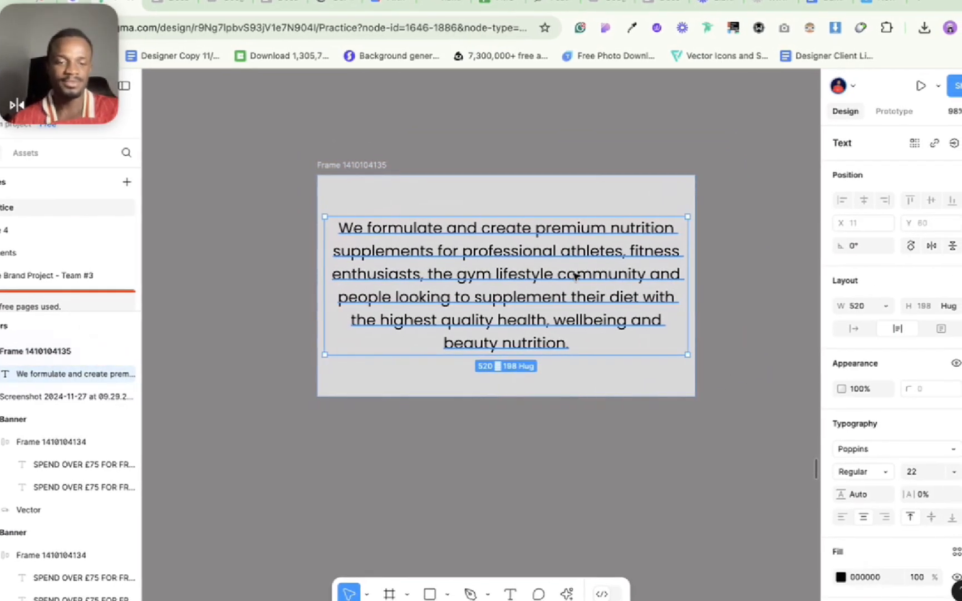
left_click_drag(576, 276, 771, 255)
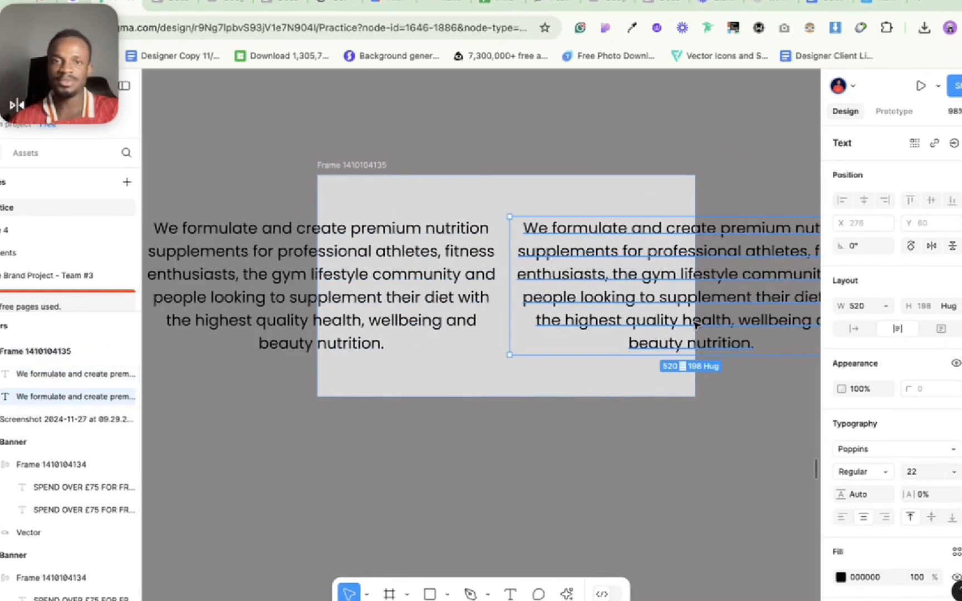
key("super+z")
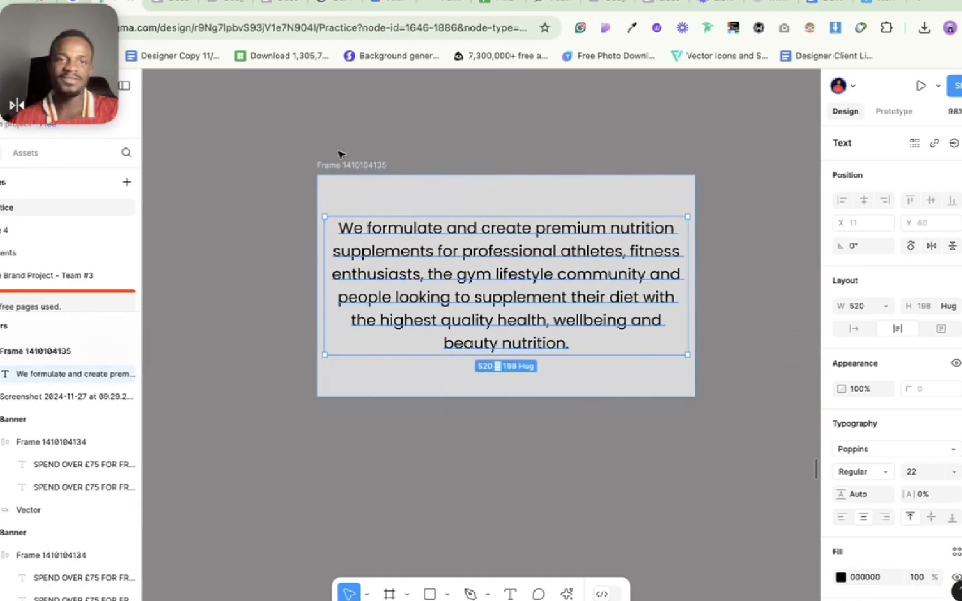
Widen the auto layout frame to about 575 and set its width to Hug contents.
left_click(351, 165)
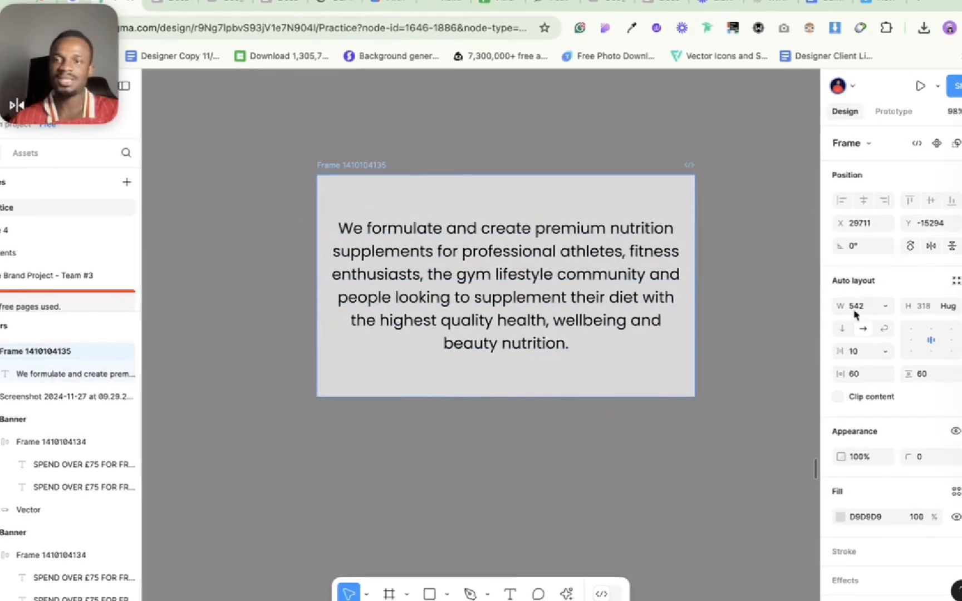
left_click_drag(697, 281, 717, 313)
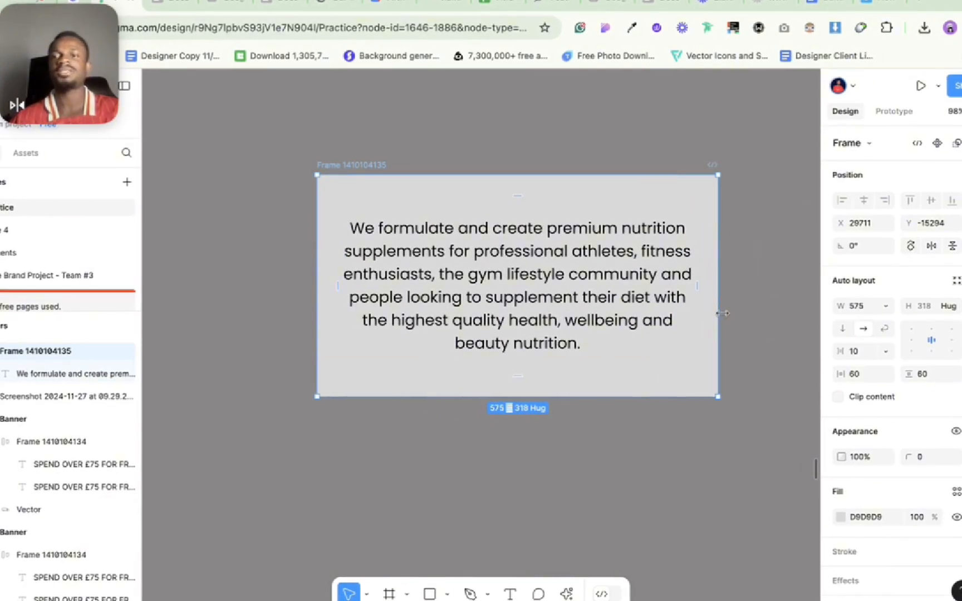
left_click(885, 306)
left_click(886, 324)
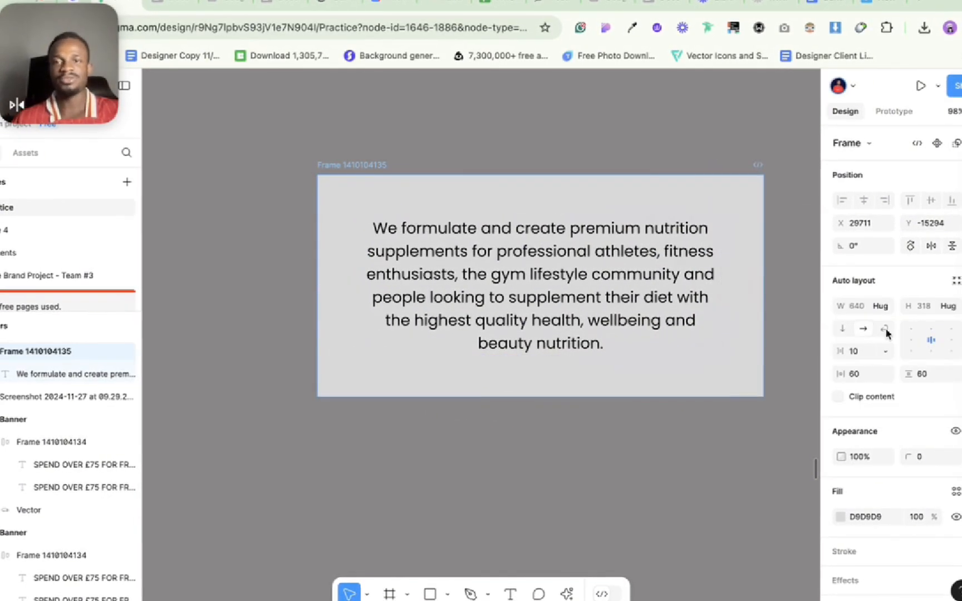
Duplicate the paragraph, switch the frame's auto layout direction to vertical, and add a third copy of the paragraph.
left_click(579, 321)
key("super+d")
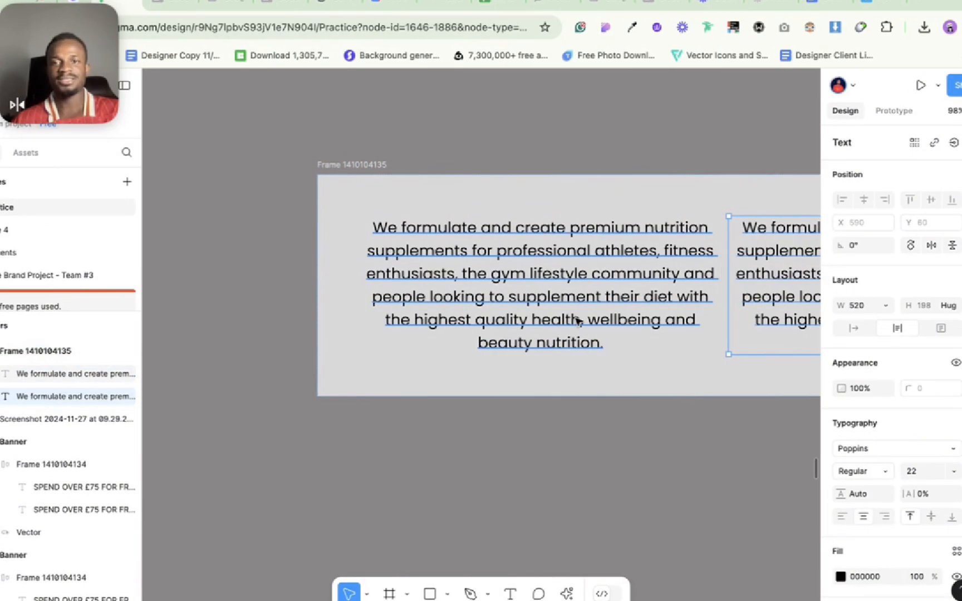
left_click(638, 388)
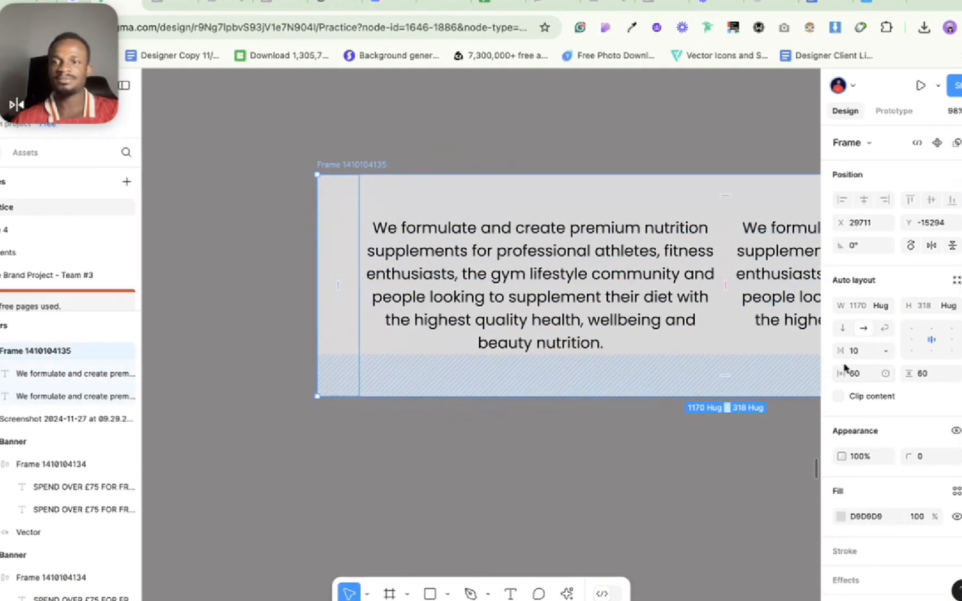
left_click(844, 330)
left_click(563, 439)
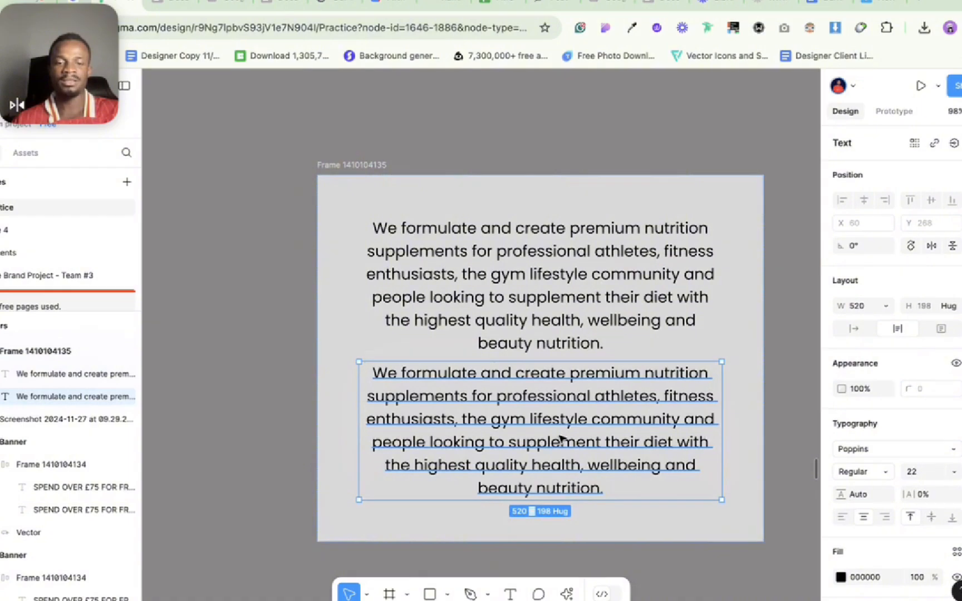
key("super+d")
scroll(561, 438, "down", 3)
scroll(561, 438, "down", 3)
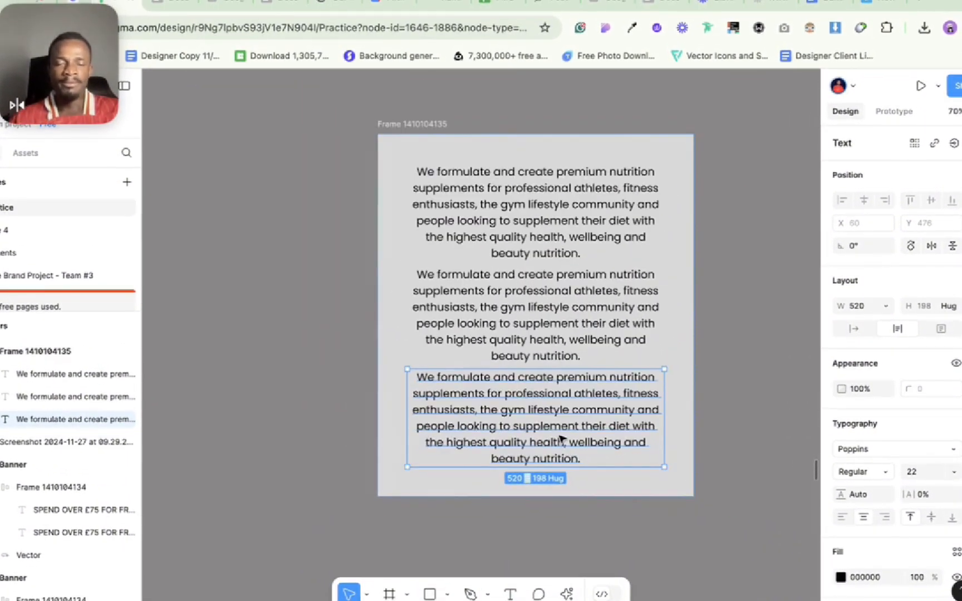
Undo the paragraph copies and the switch to vertical direction, and deselect everything.
key("super+z")
key("super+z")
scroll(562, 440, "up", 2)
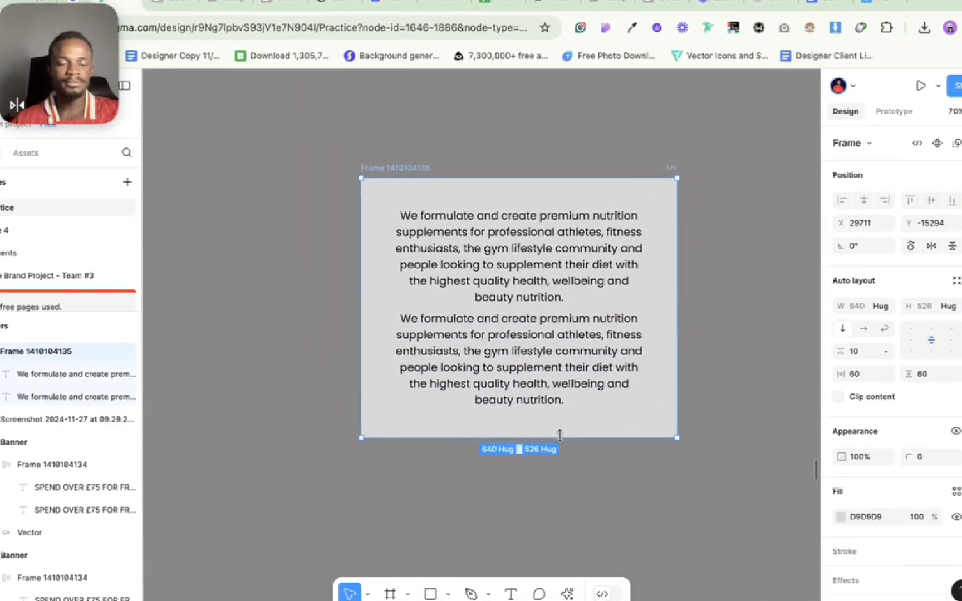
key("super+z")
key("super+z")
scroll(561, 438, "up", 2)
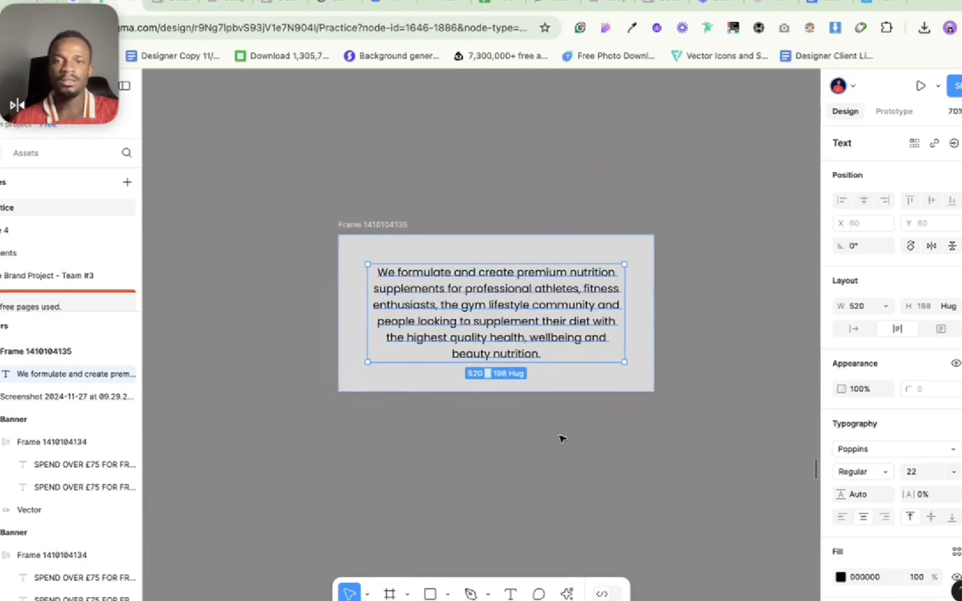
left_click(512, 457)
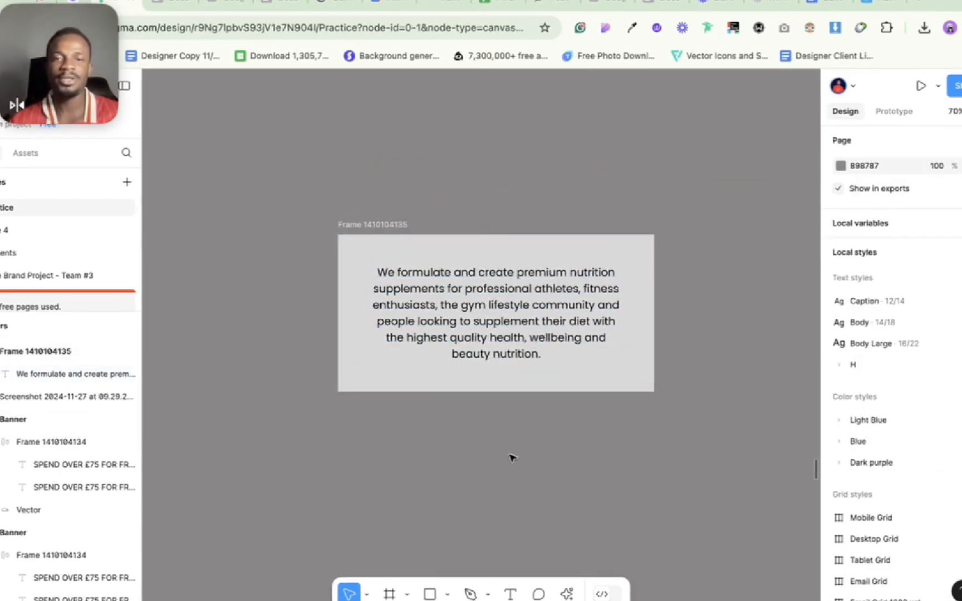
Set both the width and the height of the paragraph inside the auto layout frame to Hug contents.
scroll(512, 457, "up", 3)
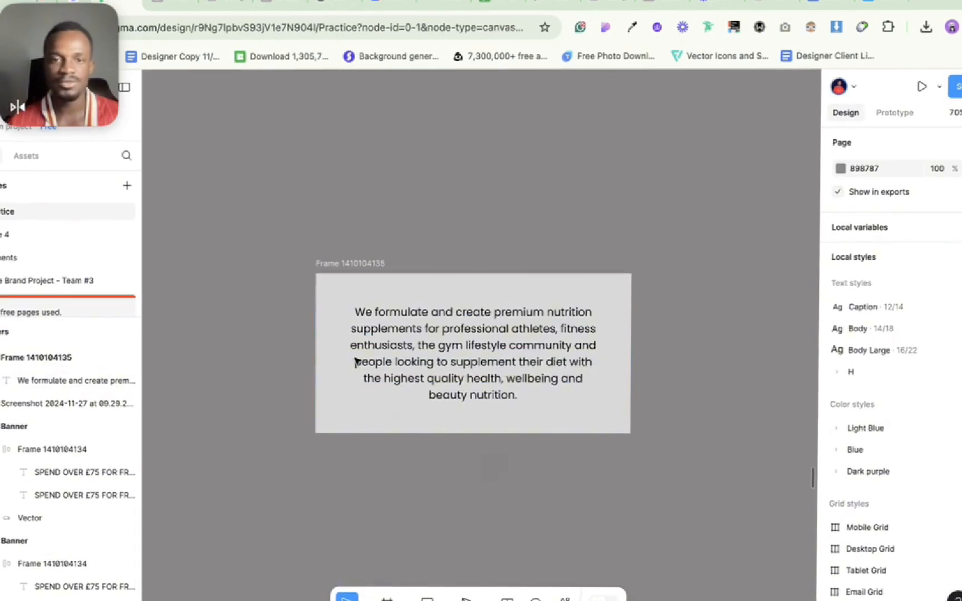
left_click(354, 262)
scroll(354, 262, "down", 3)
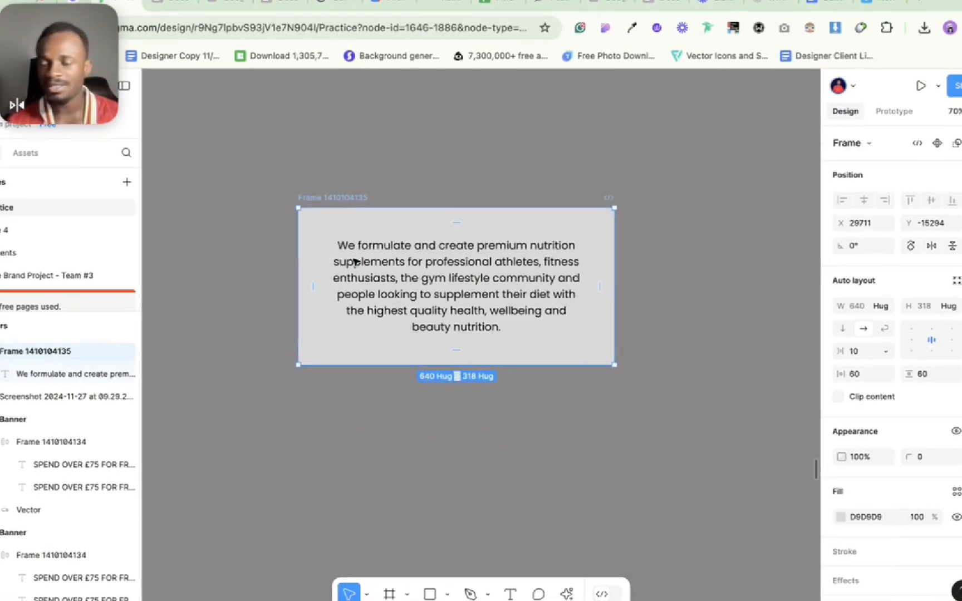
scroll(354, 262, "left", 2)
scroll(376, 259, "up", 1)
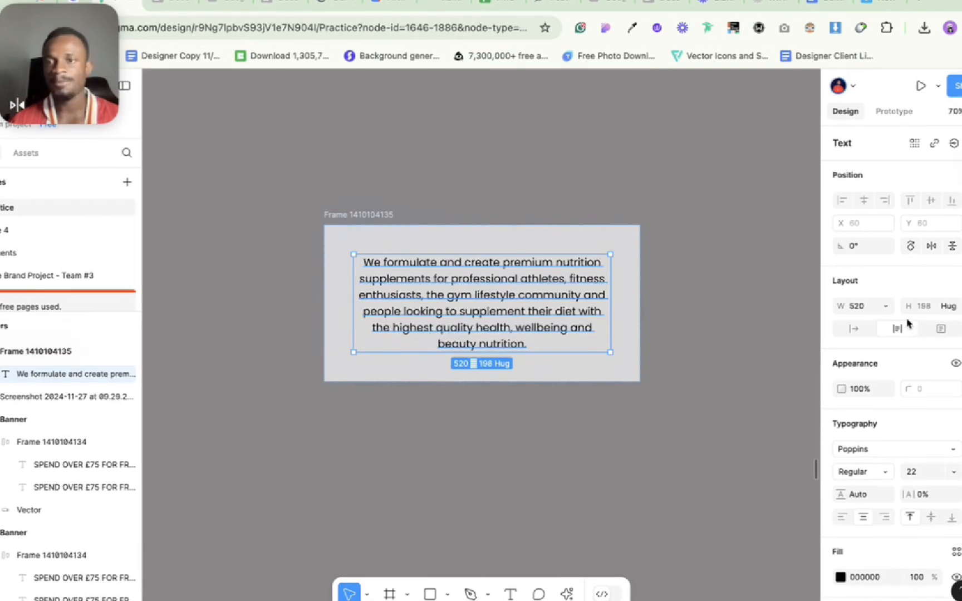
left_click(884, 306)
left_click(882, 325)
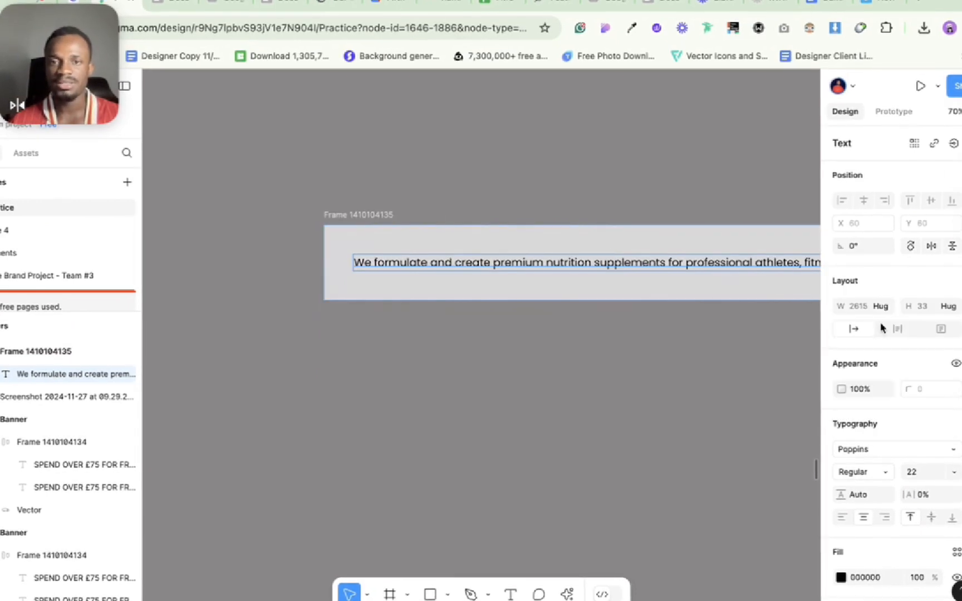
left_click(955, 308)
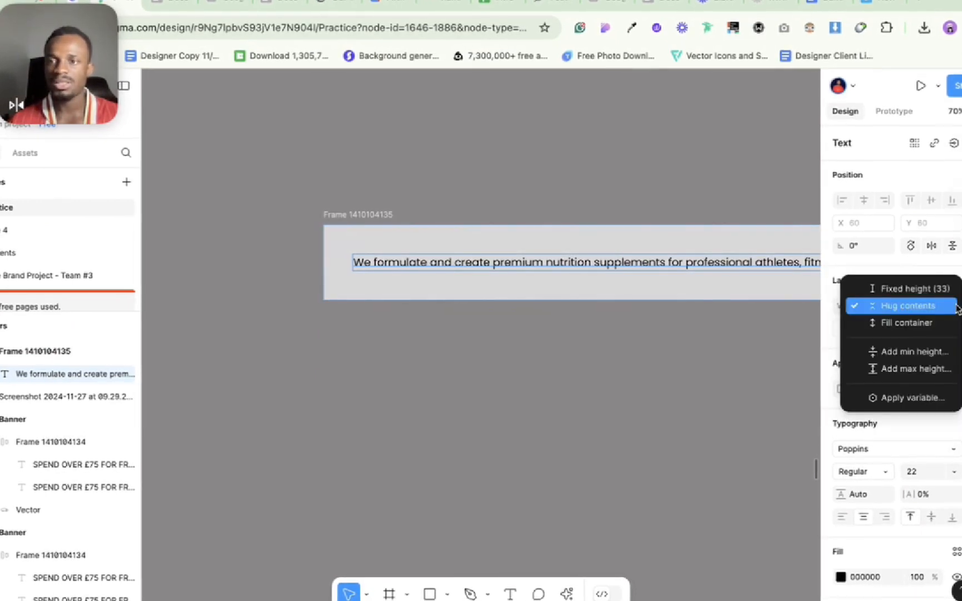
left_click(919, 306)
scroll(590, 366, "down", 5)
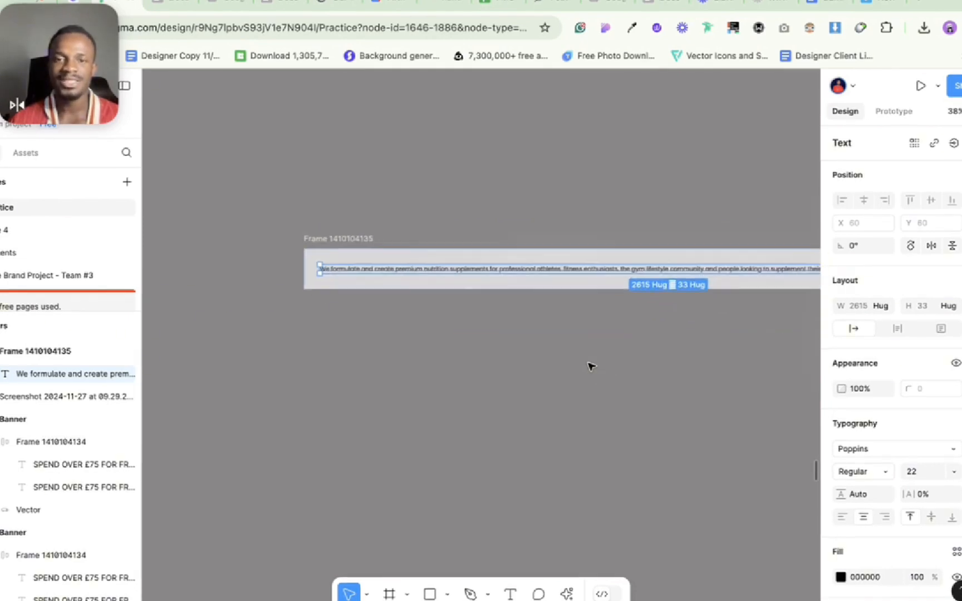
scroll(582, 376, "right", 2)
left_click(784, 305)
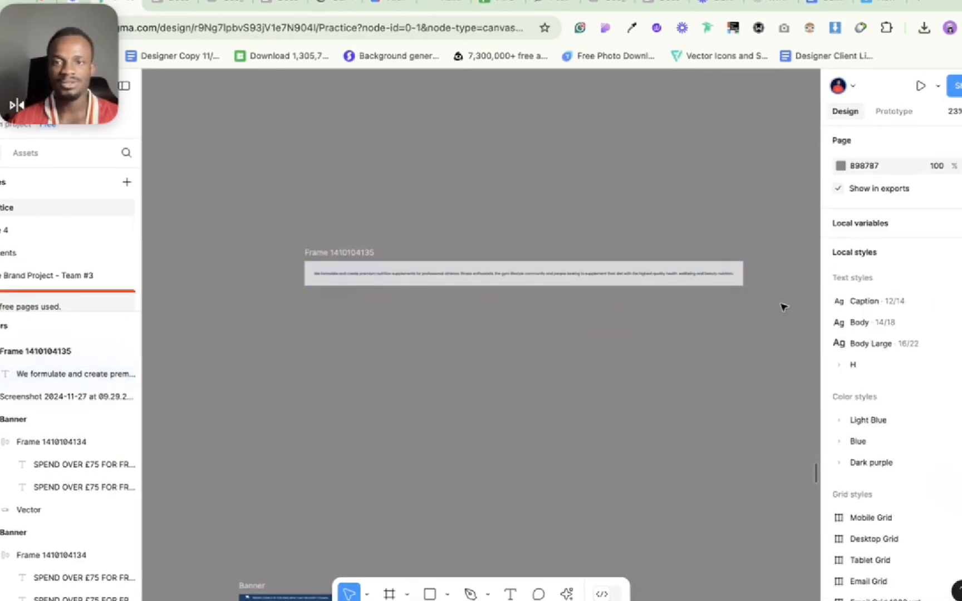
Narrow the auto layout frame to a fixed width of about 1741 and restore its width to Hug contents.
left_click(725, 281)
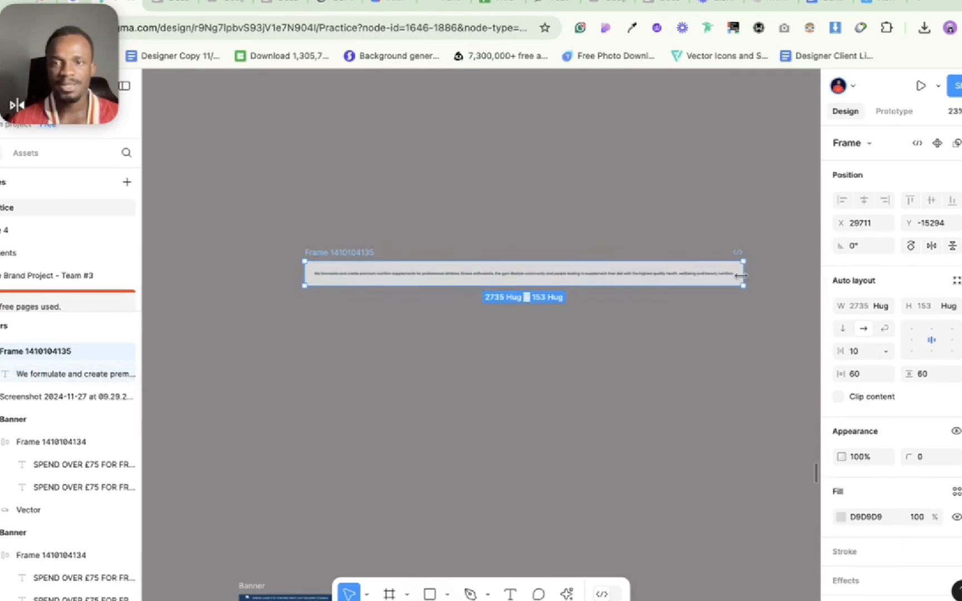
left_click_drag(740, 276, 584, 277)
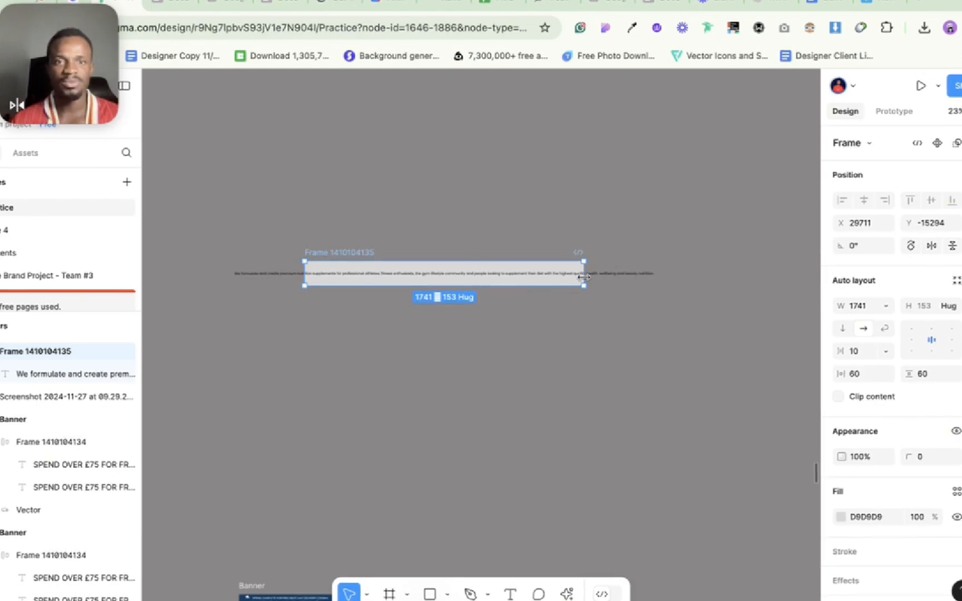
double_click(584, 277)
left_click(619, 272)
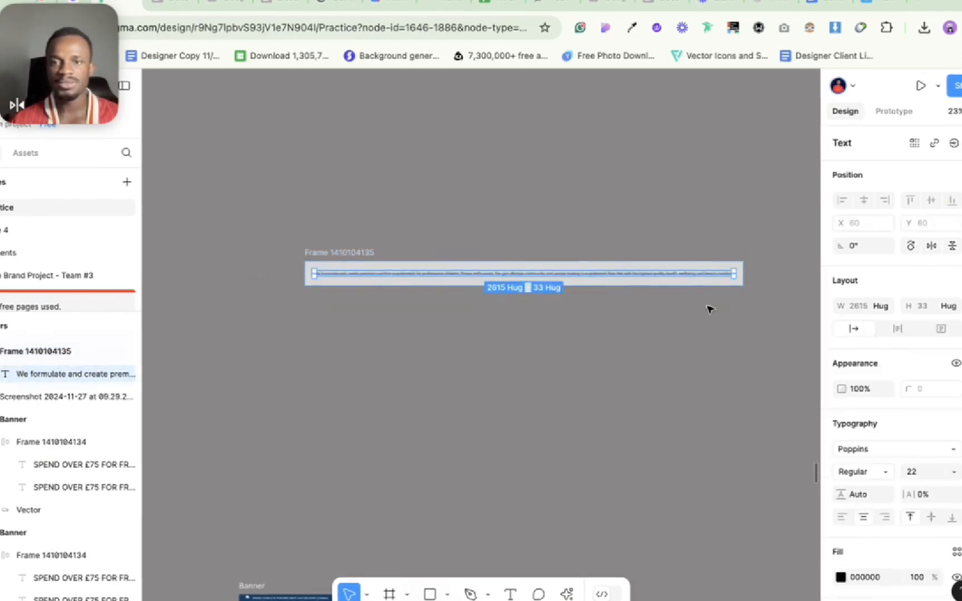
Narrow the paragraph inside the auto layout frame to a fixed width of 520.
left_click(709, 309)
left_click(709, 275)
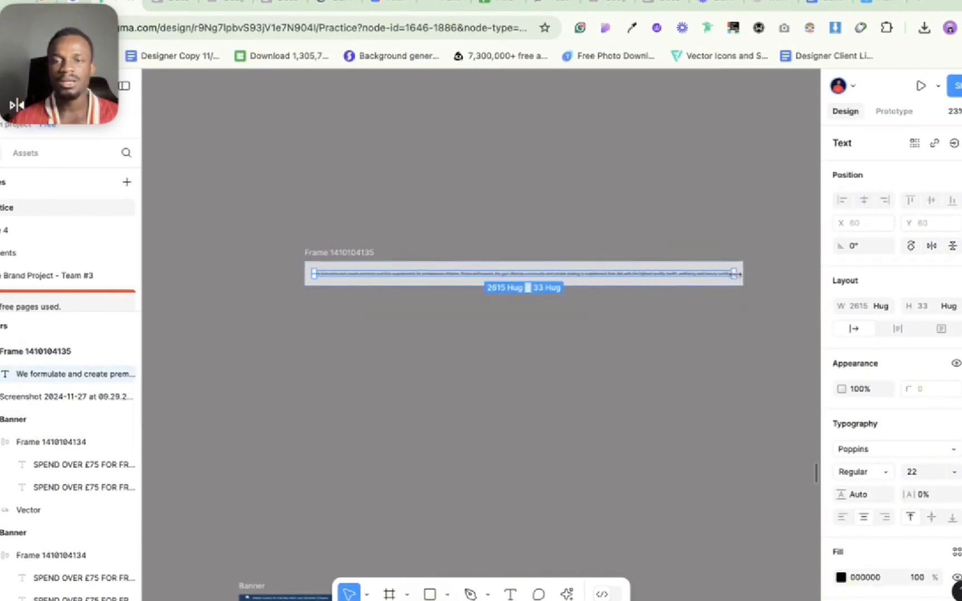
left_click_drag(734, 274, 397, 277)
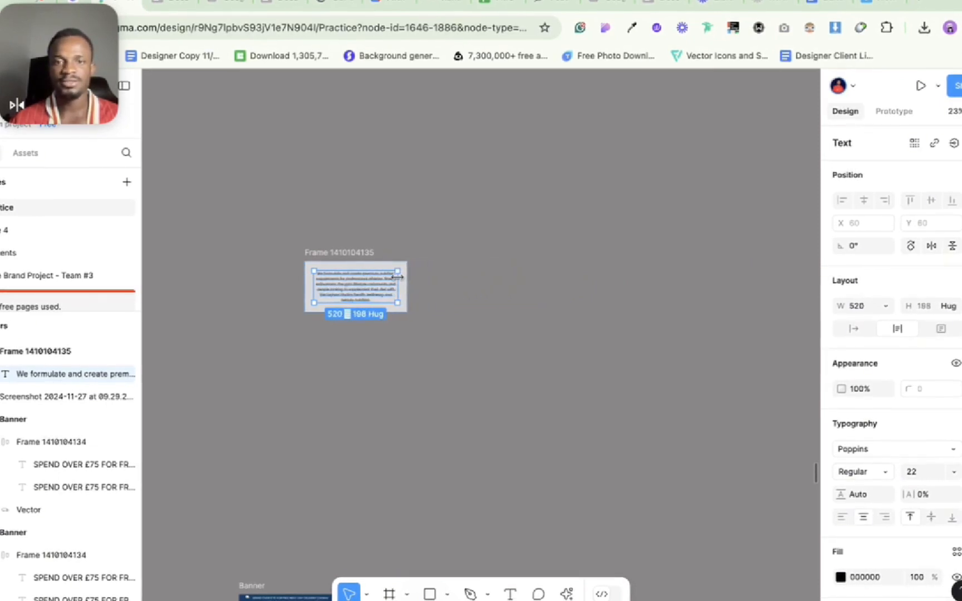
scroll(351, 284, "up", 5)
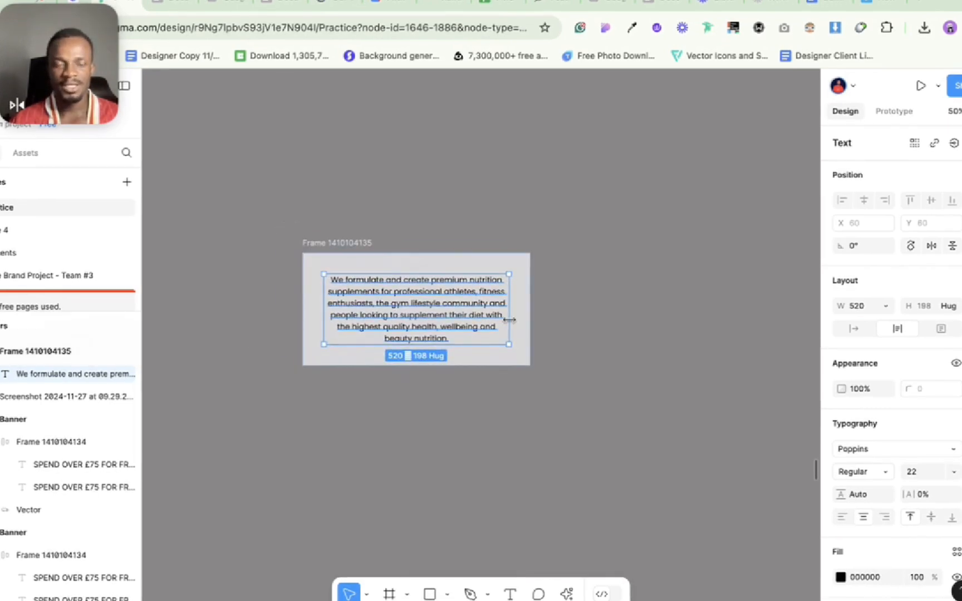
Narrow the paragraph inside the auto layout frame to a fixed width of 508.
mouse_move(509, 320)
left_mouse_down()
mouse_move(491, 315)
mouse_move(504, 315)
left_mouse_up()
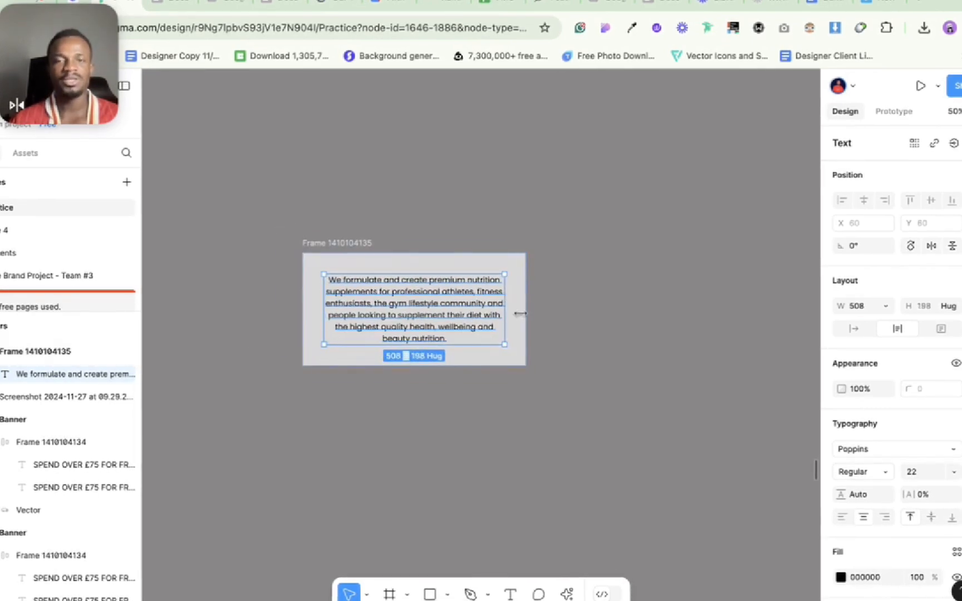
left_click(584, 306)
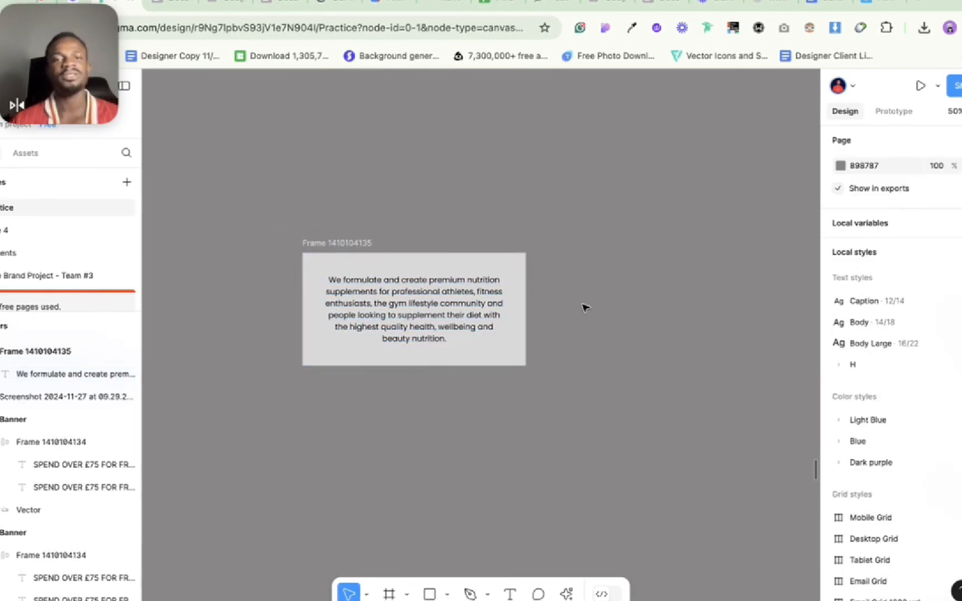
left_click(324, 245)
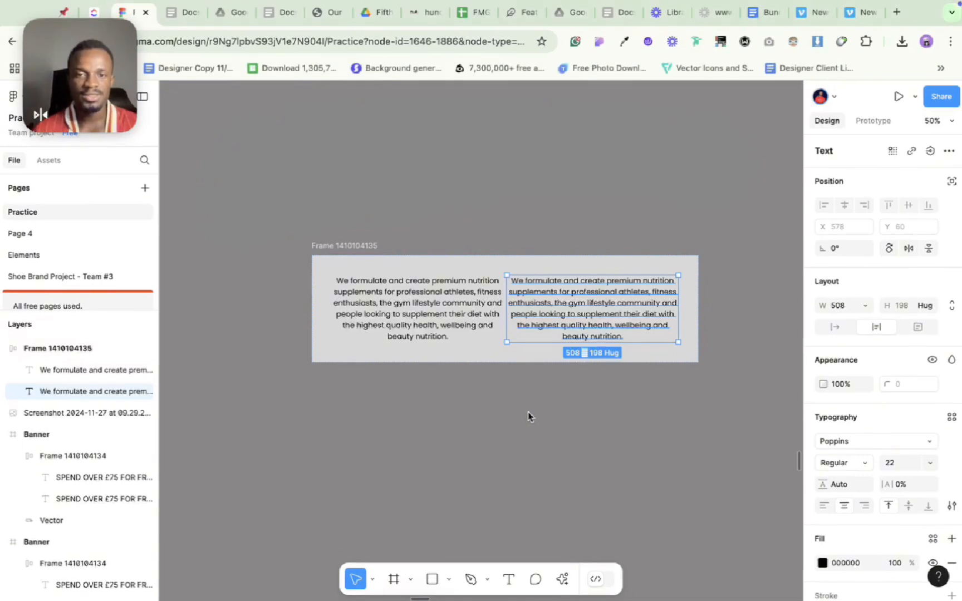
Draw a rectangle about 387 by 359 inside the auto layout frame and delete the second copy of the paragraph.
key("r")
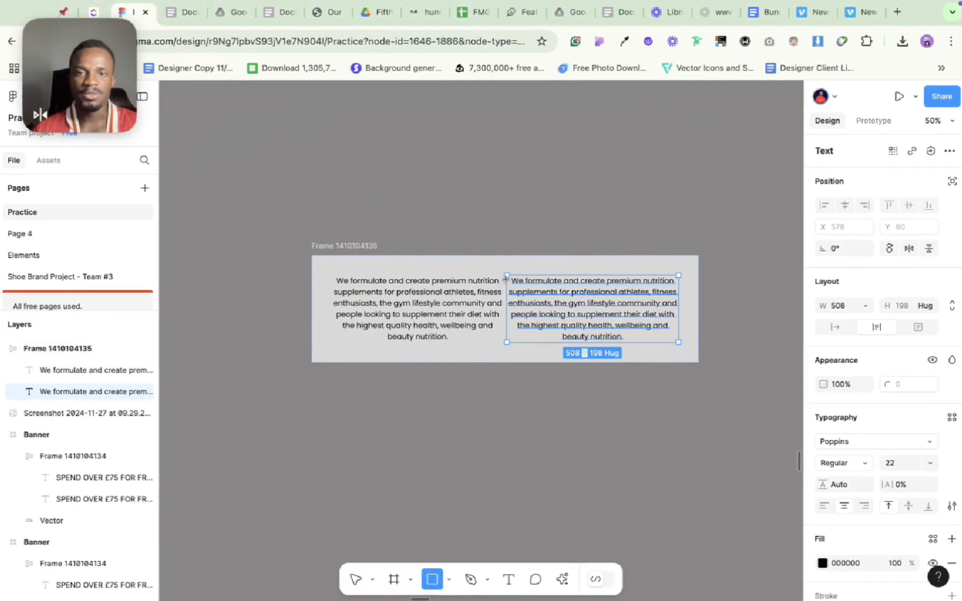
left_click_drag(521, 282, 638, 399)
left_click(659, 341)
key("BackSpace")
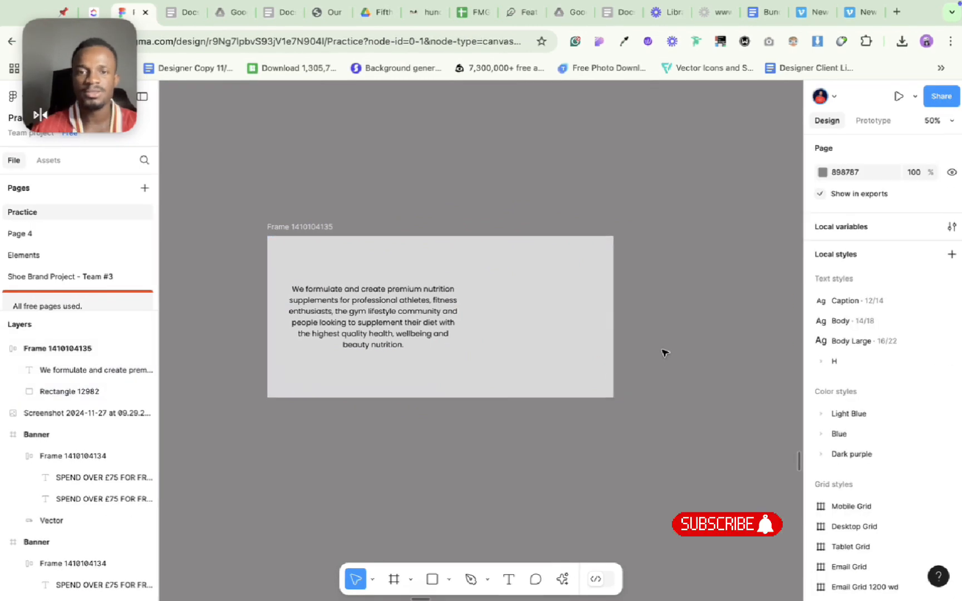
Give the rectangle beside the paragraph a black inside stroke of 1 and a corner radius of 10.
left_click(499, 369)
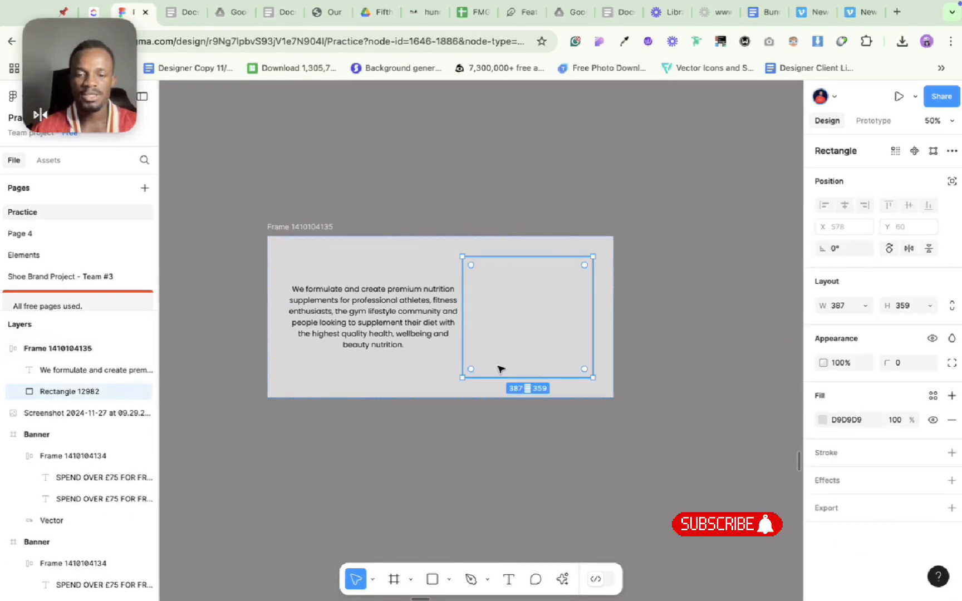
left_click(861, 452)
left_click(913, 363)
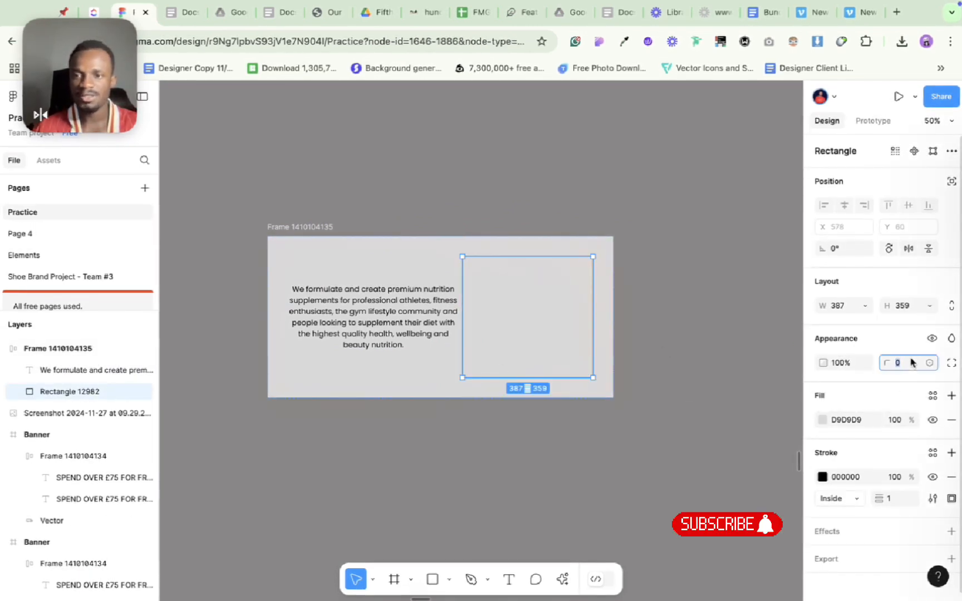
type("10")
key("Return")
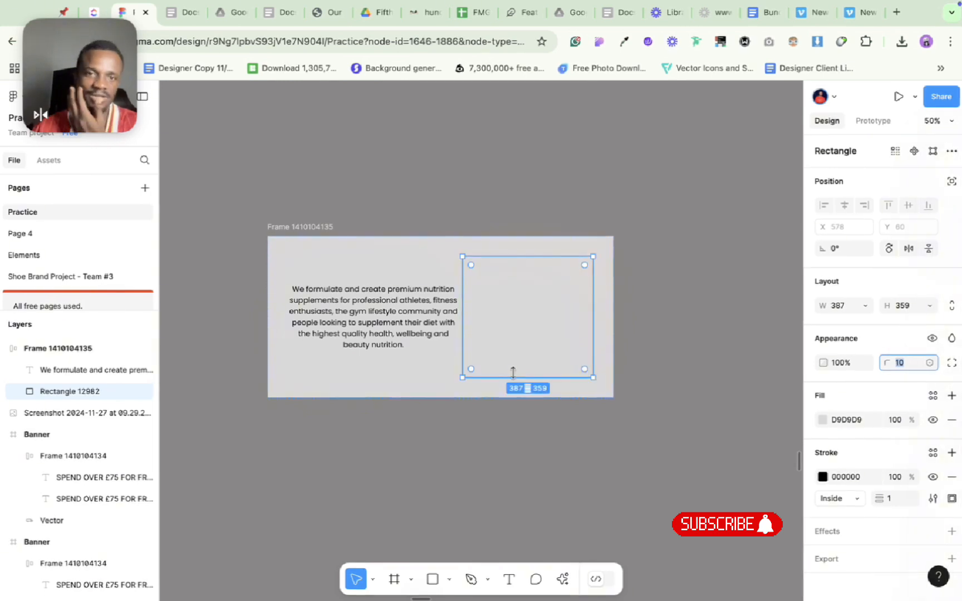
Narrow the paragraph to a fixed width of 341 and align its text left.
left_click(408, 316)
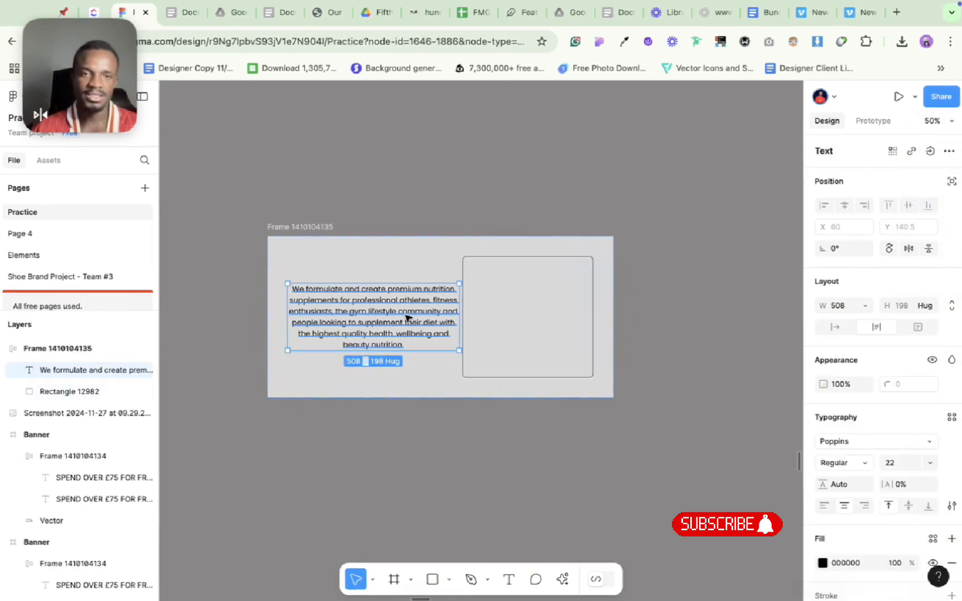
left_click(864, 506)
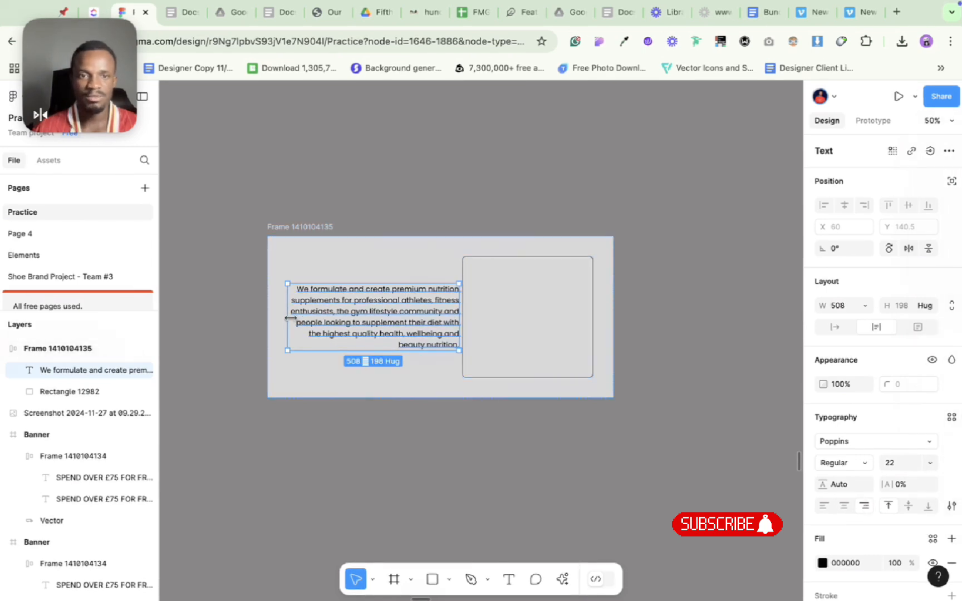
left_click_drag(288, 317, 344, 317)
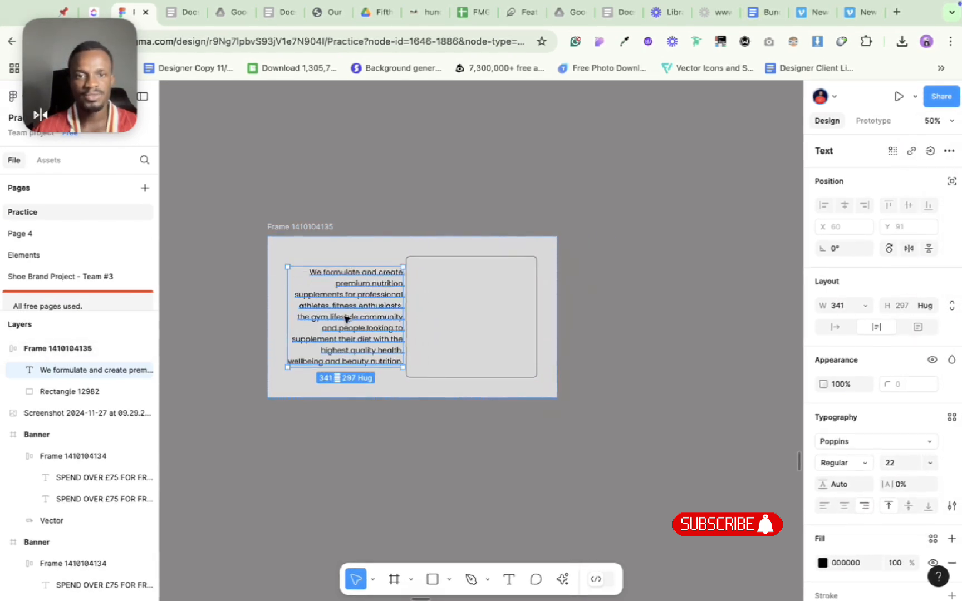
left_click(823, 505)
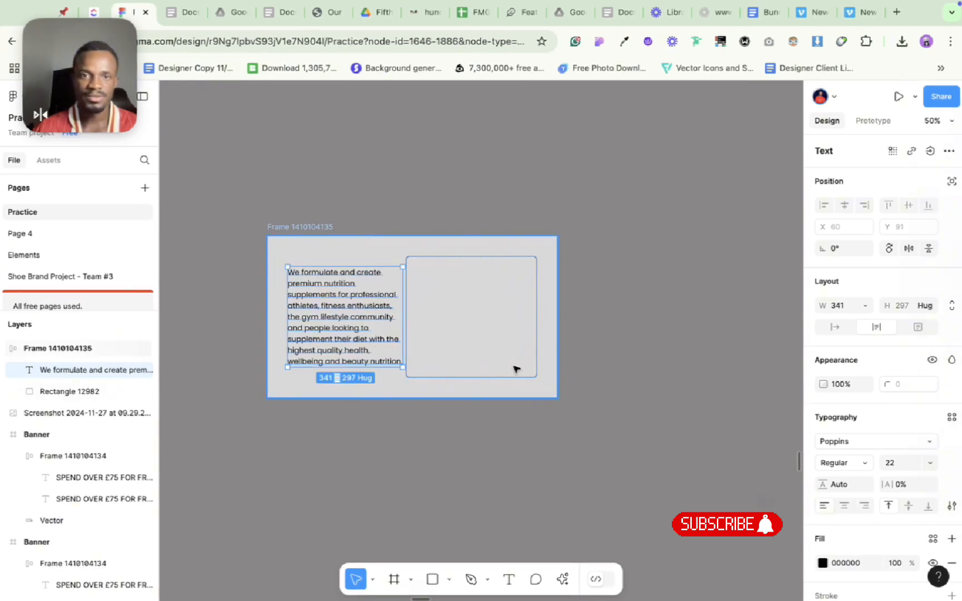
Set the auto layout frame's gap between the paragraph and the rectangle to 40.
left_click(461, 362)
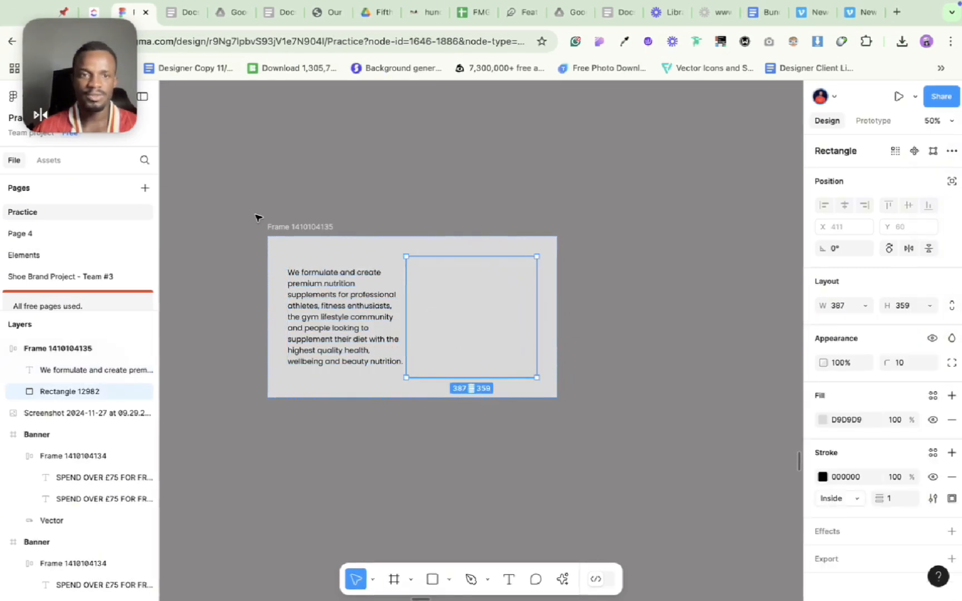
left_click(279, 229)
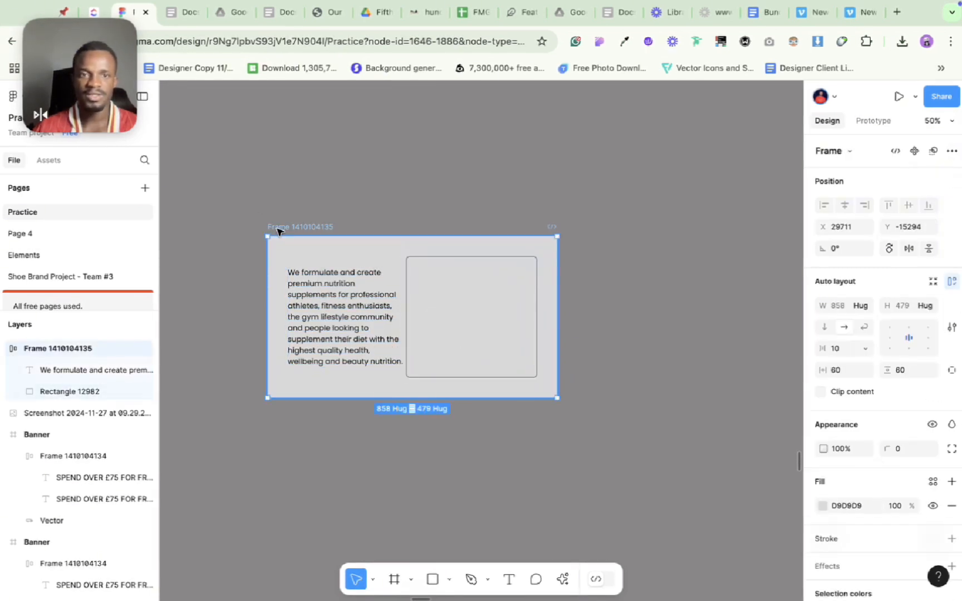
left_click(845, 354)
key("shift+Up")
key("shift+Up")
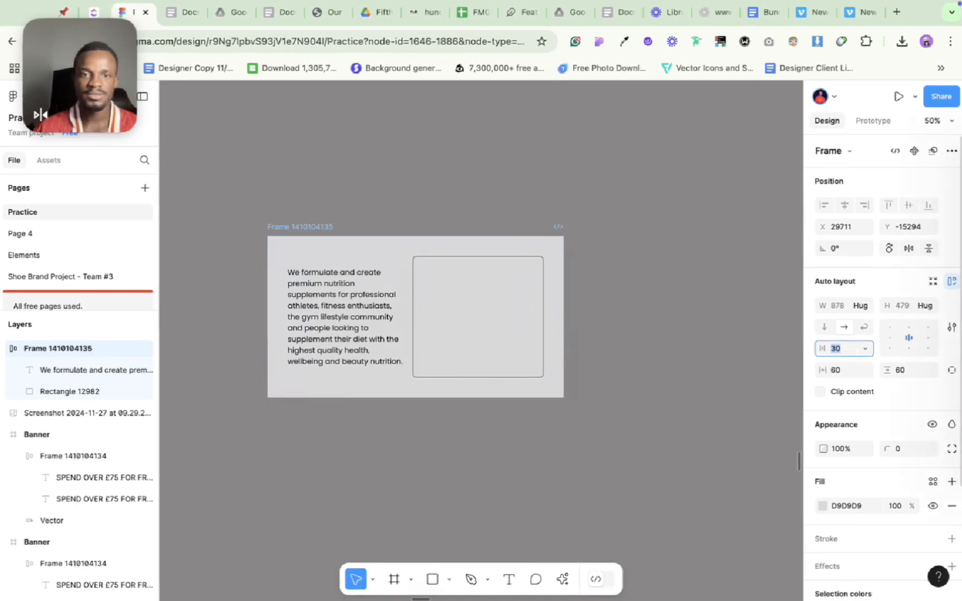
key("shift+Up")
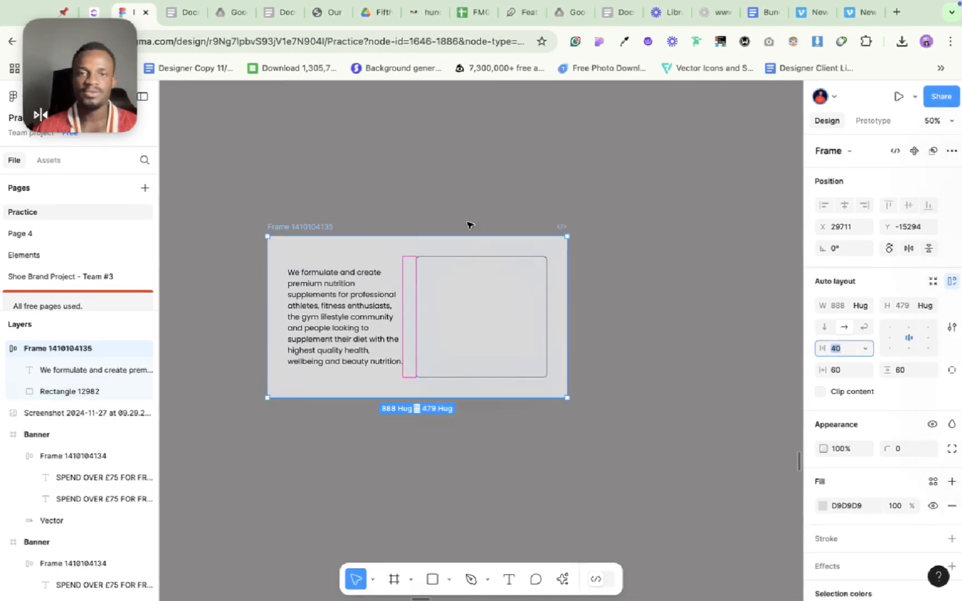
Set the auto layout frame's corner radius to 20 and deselect it.
left_click(292, 227)
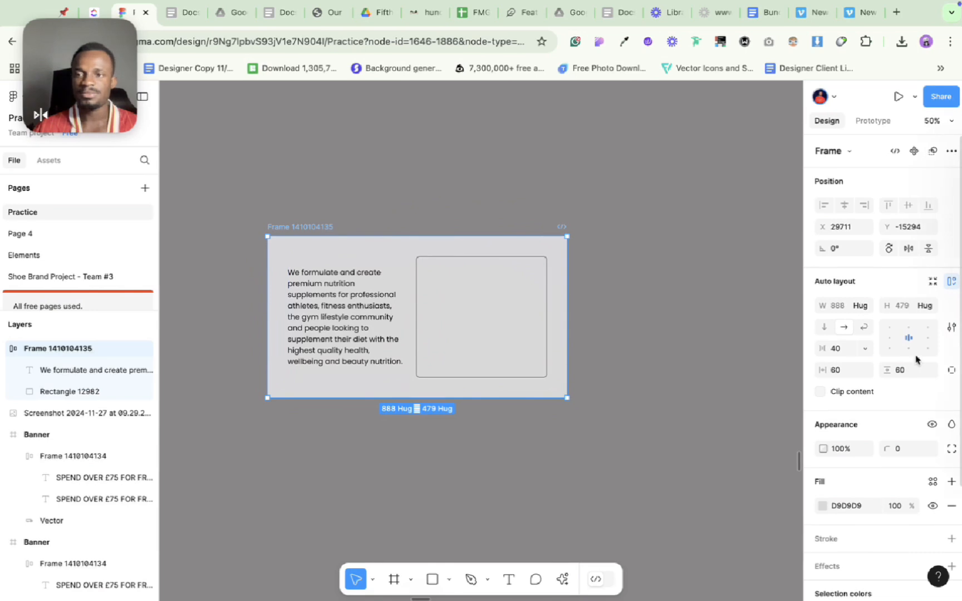
type("10")
key("Return")
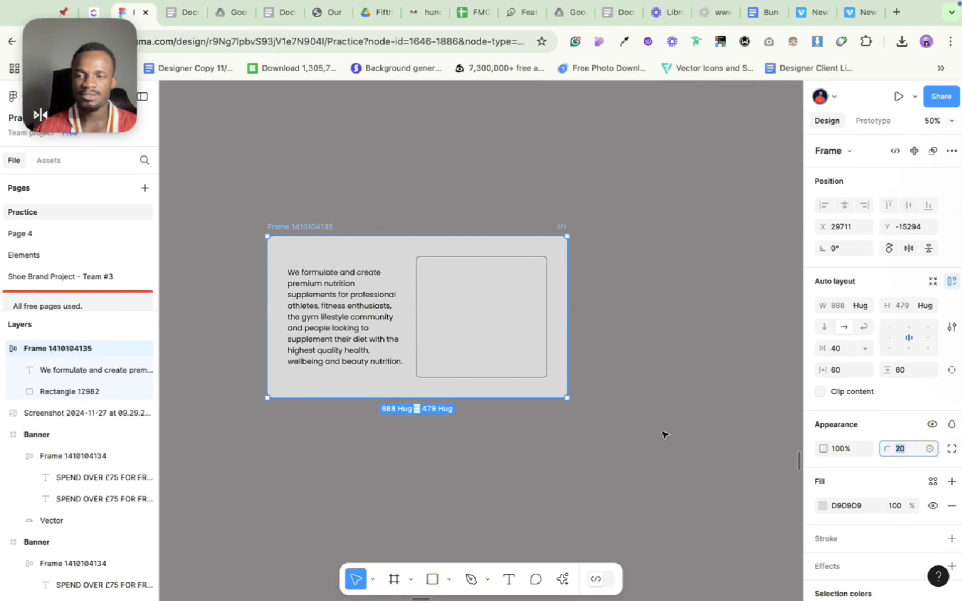
left_click(655, 349)
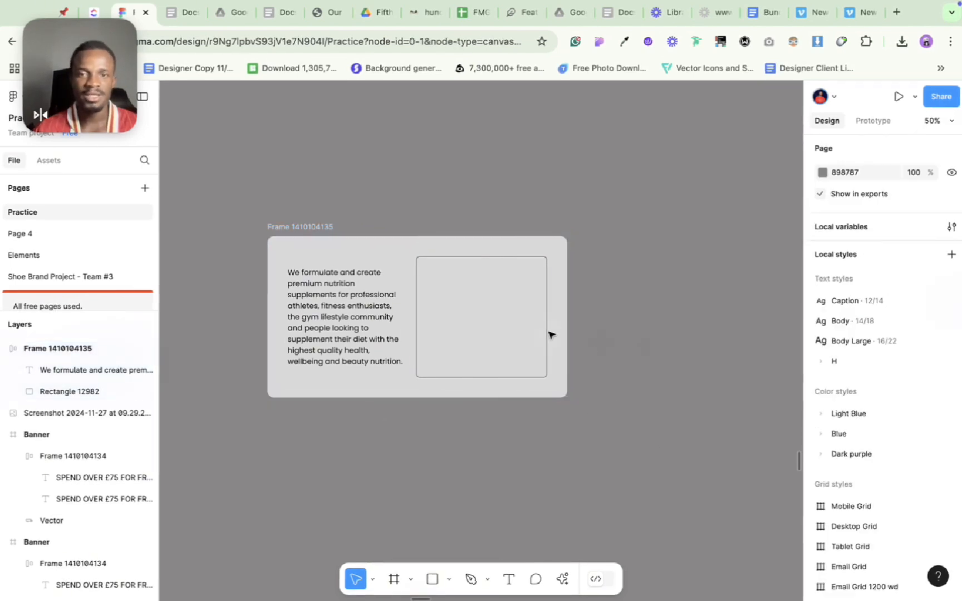
Change the rectangle's fill from a solid color to an image placeholder.
left_click(503, 313)
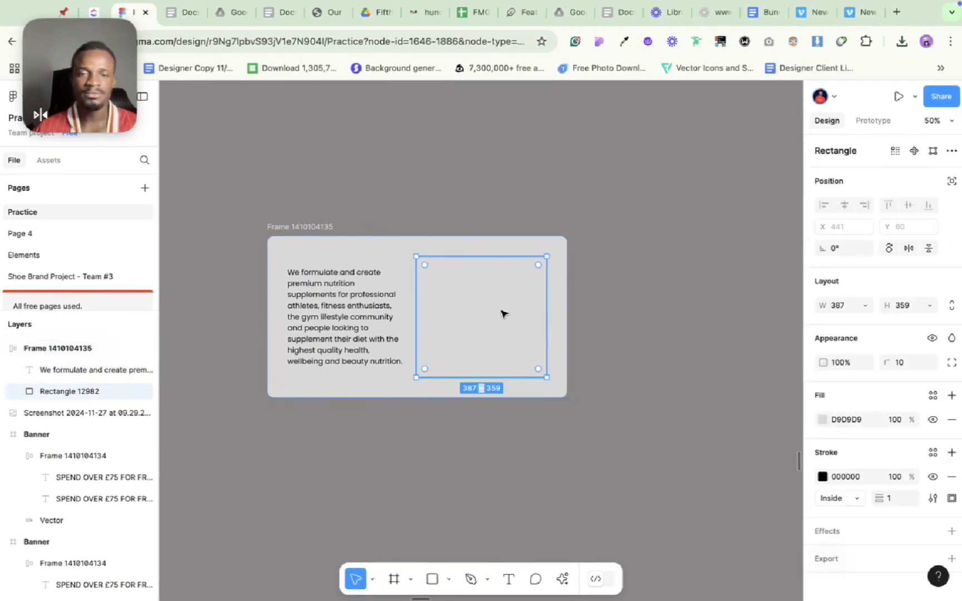
left_click(821, 421)
left_click(694, 251)
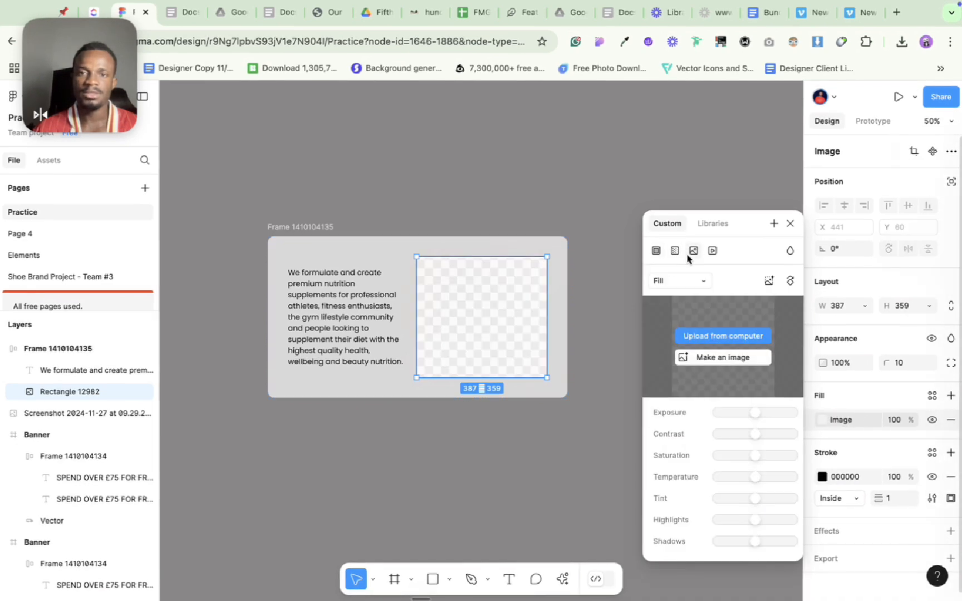
left_click(548, 180)
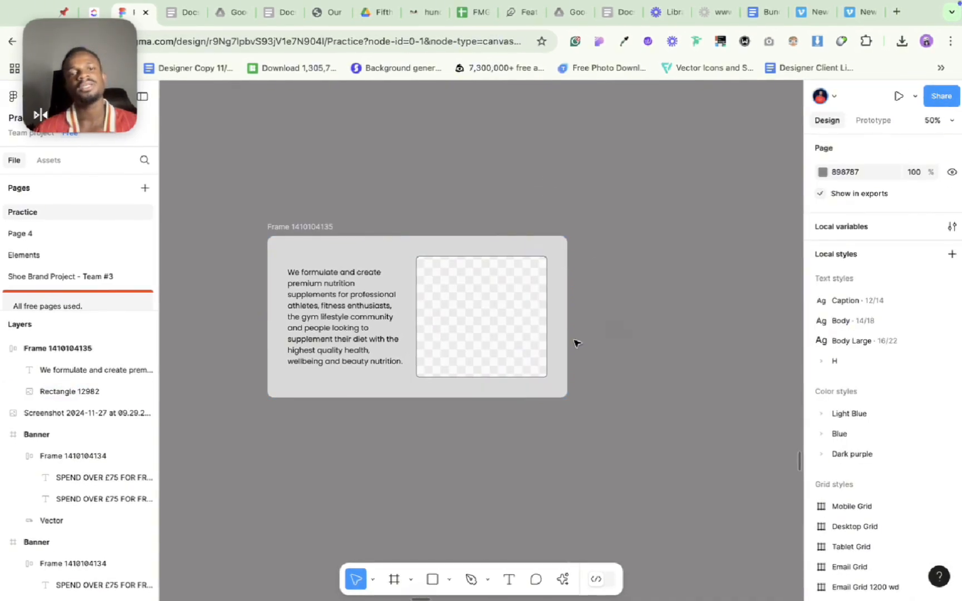
Reorder the auto layout frame so that the image rectangle comes before the paragraph.
left_click(550, 313)
left_click(504, 311)
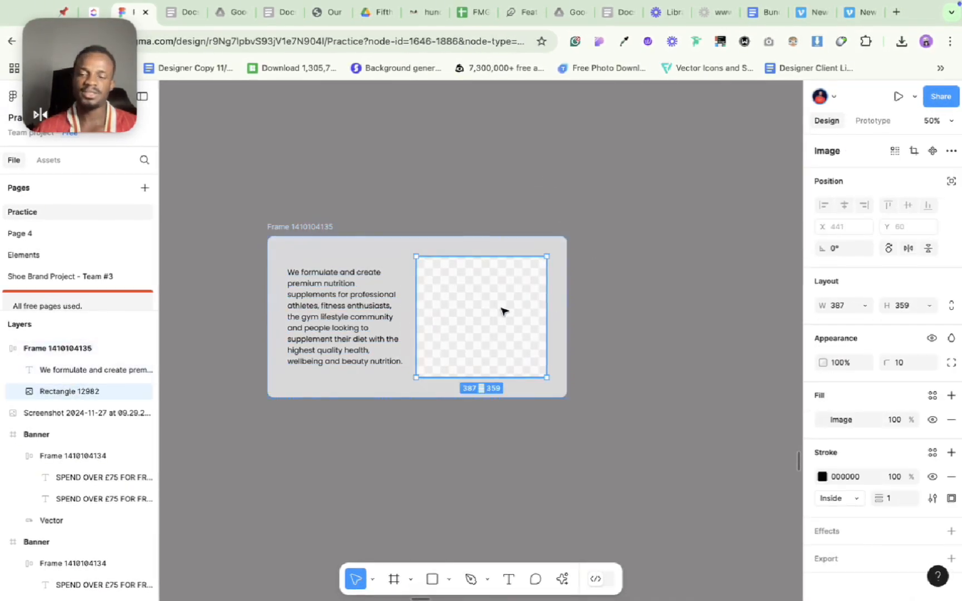
key("Left")
left_click(630, 423)
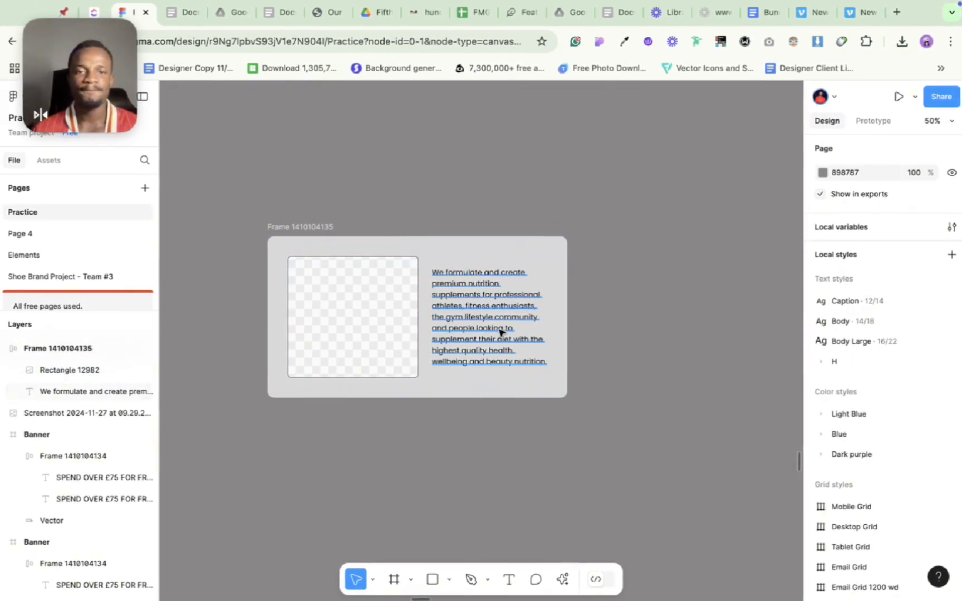
Duplicate the image-and-text frame and place the copy directly below the original, aligned with its left edge.
left_click(317, 226)
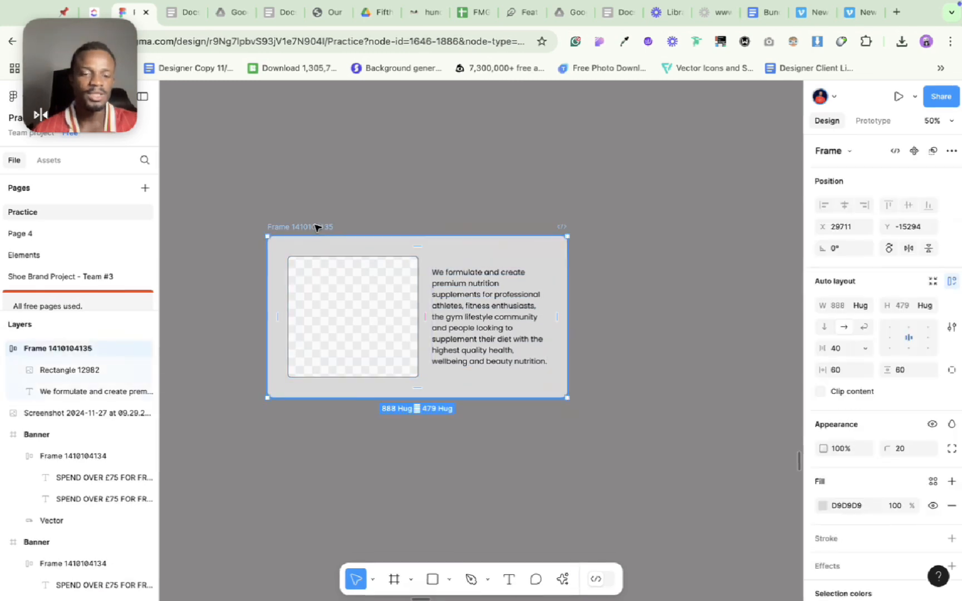
key("super+d")
scroll(317, 226, "down", 3)
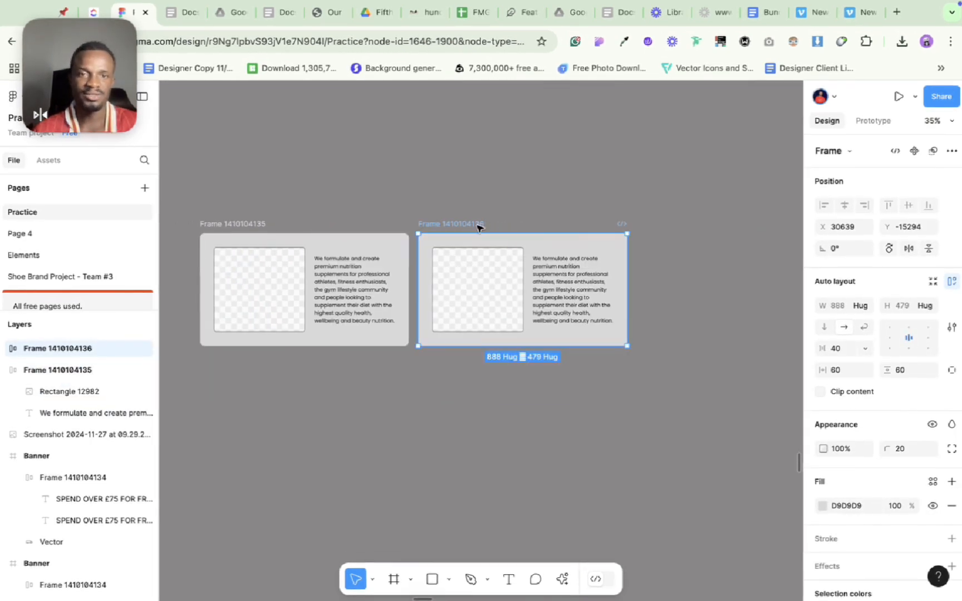
left_click_drag(478, 227, 261, 350)
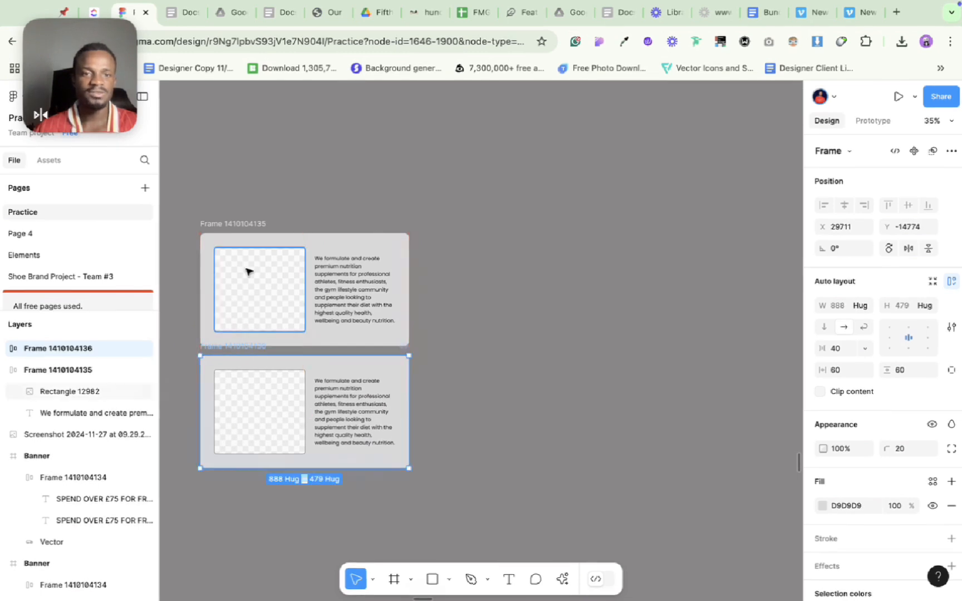
Wrap the two stacked frames in a vertical auto layout and duplicate the lower one inside it.
left_click(242, 231, "shift")
key("shift+a")
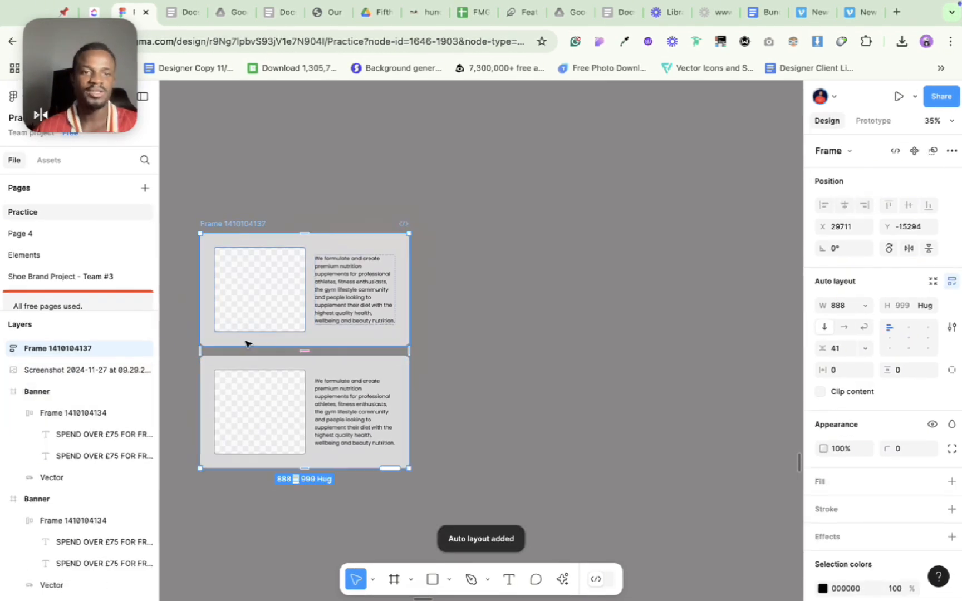
left_click(265, 396)
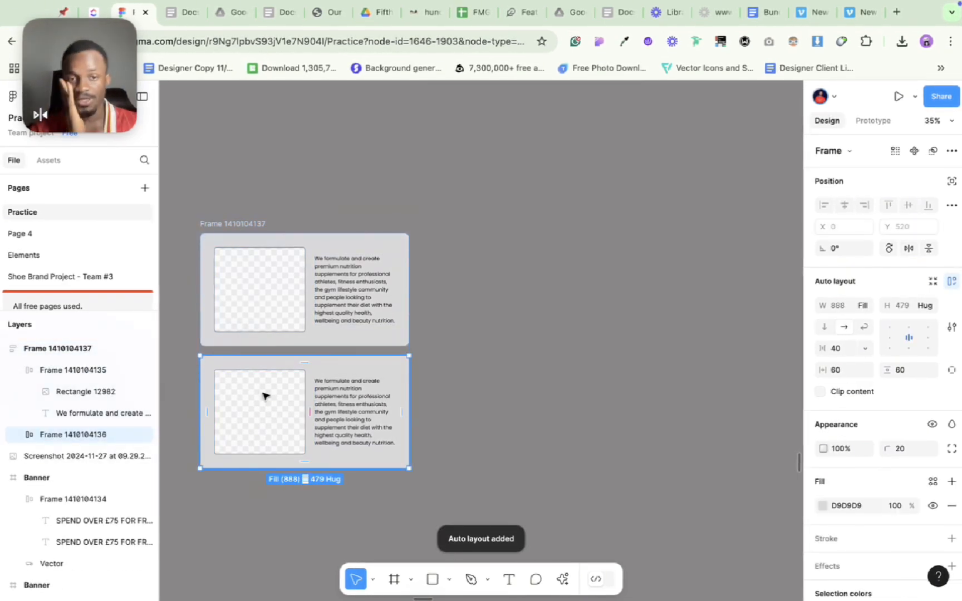
key("super+d")
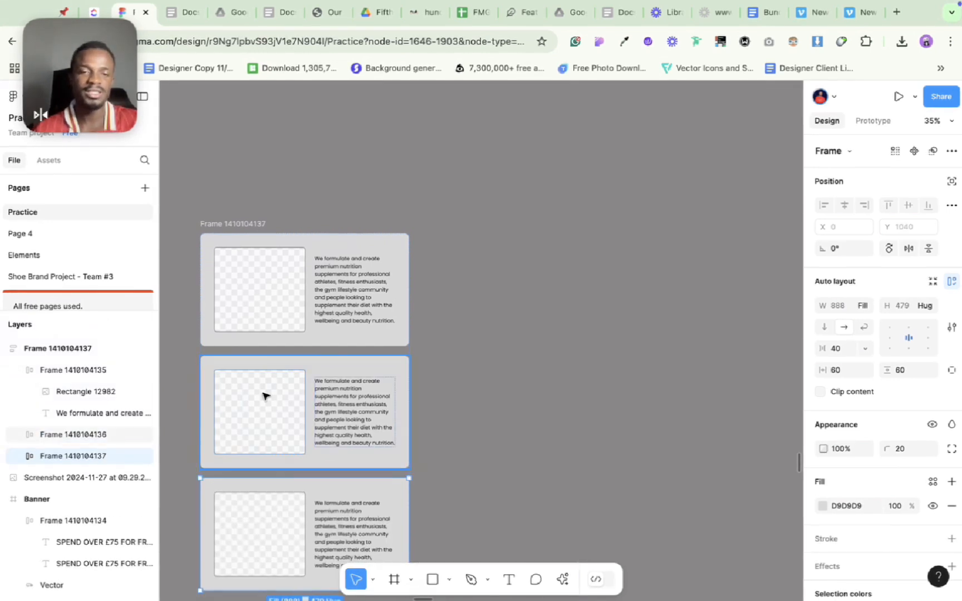
Reorder the middle frame so that its image rectangle comes after the paragraph.
left_click(305, 391)
left_click(285, 396)
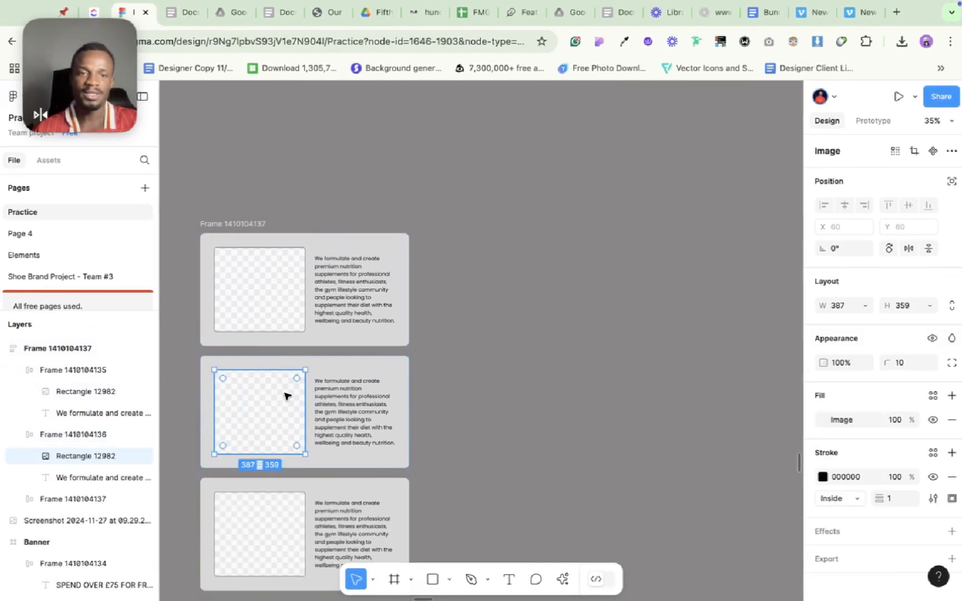
key("Right")
left_click(487, 393)
scroll(489, 395, "down", 3)
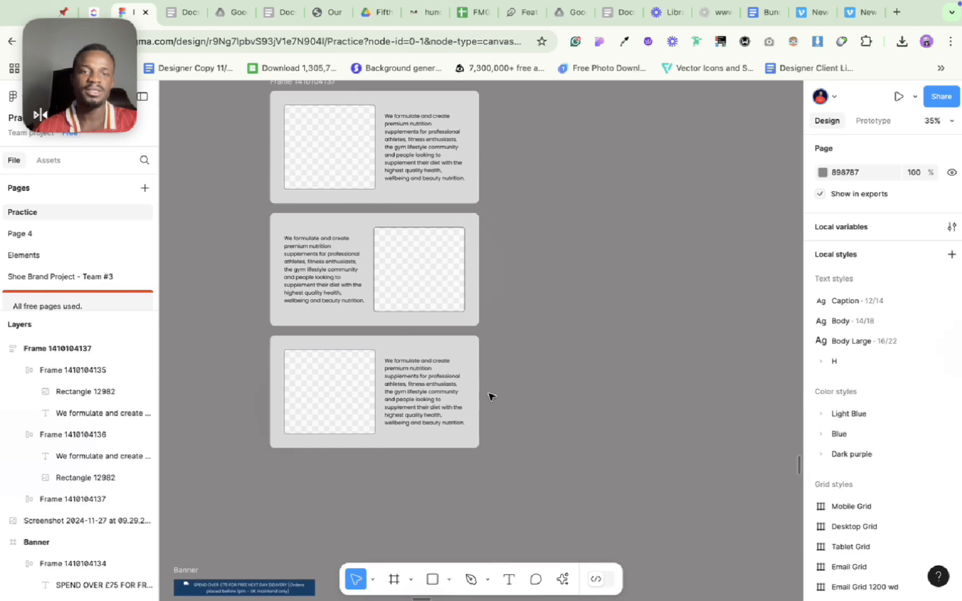
scroll(488, 394, "up", 2)
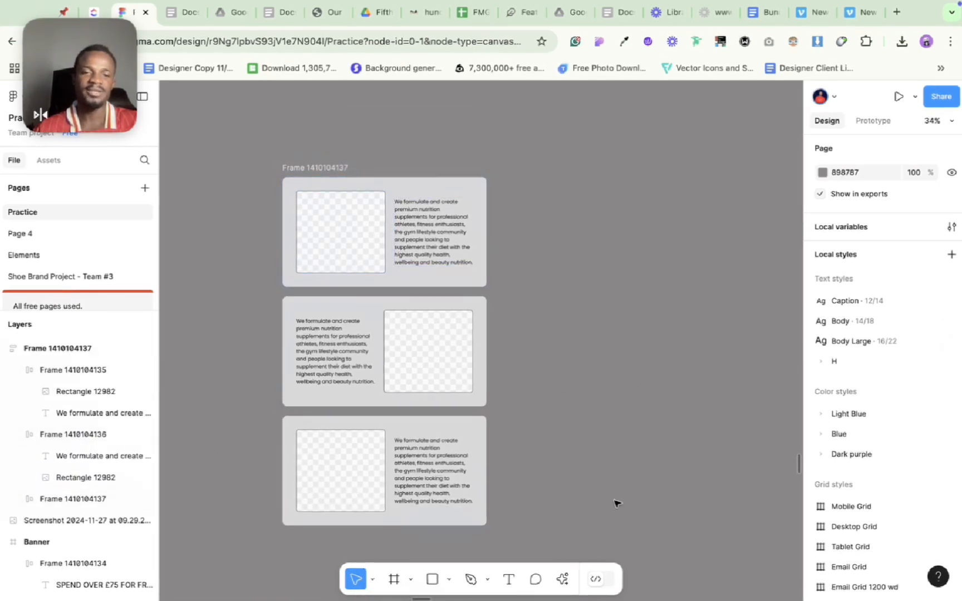
Move the middle frame's image rectangle back in front of its paragraph.
left_click(449, 336)
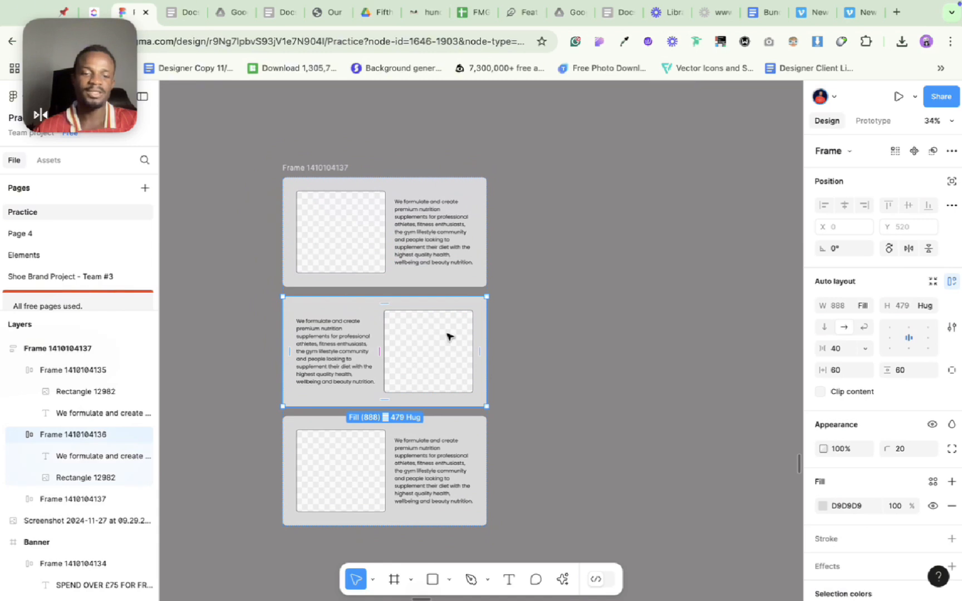
left_click(449, 336)
key("Left")
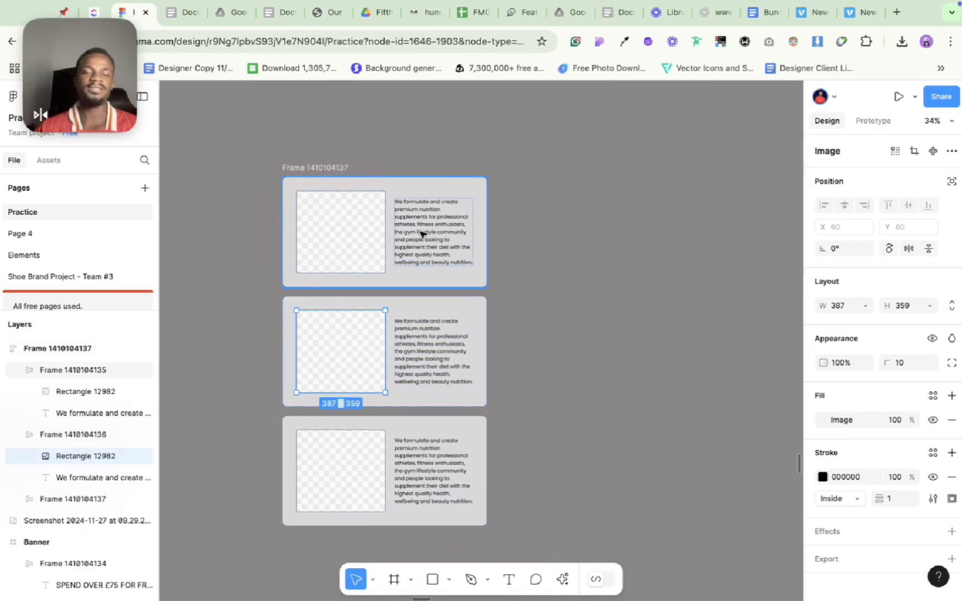
Move the middle frame's image rectangle after its paragraph again.
key("Right")
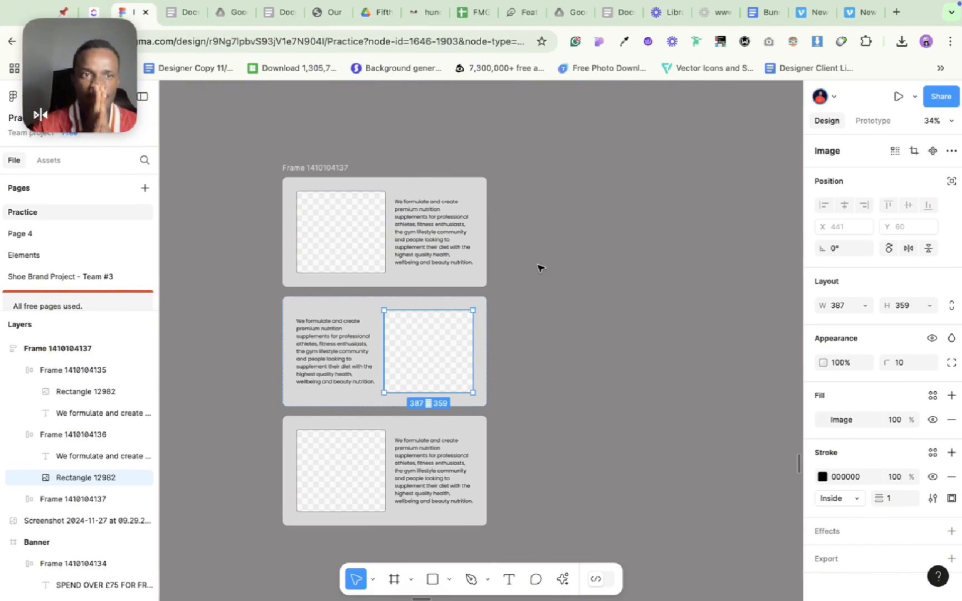
left_click(502, 280)
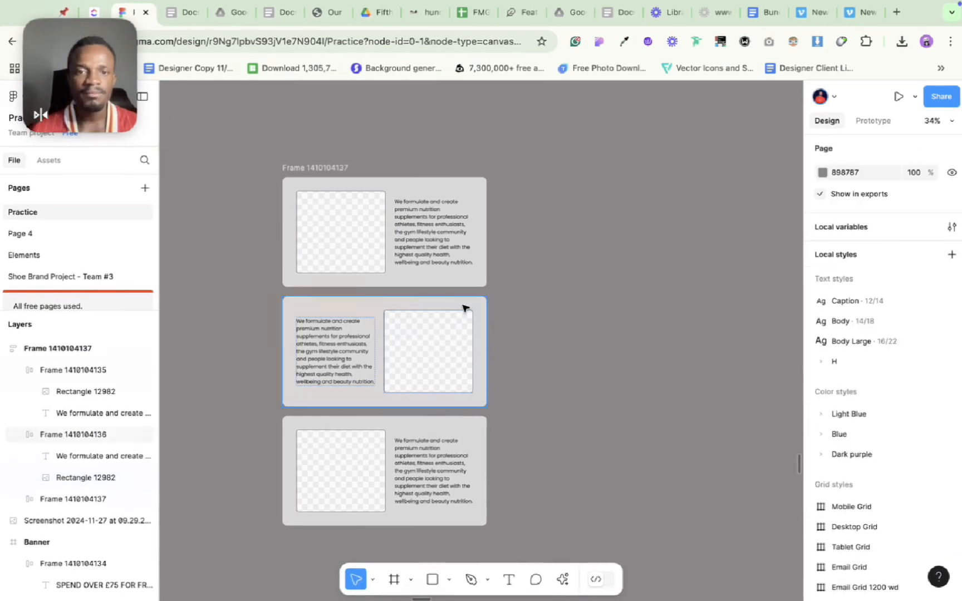
Set the width of the outer auto layout frame holding the three cards to Hug contents.
scroll(468, 307, "down", 2)
left_click(321, 137)
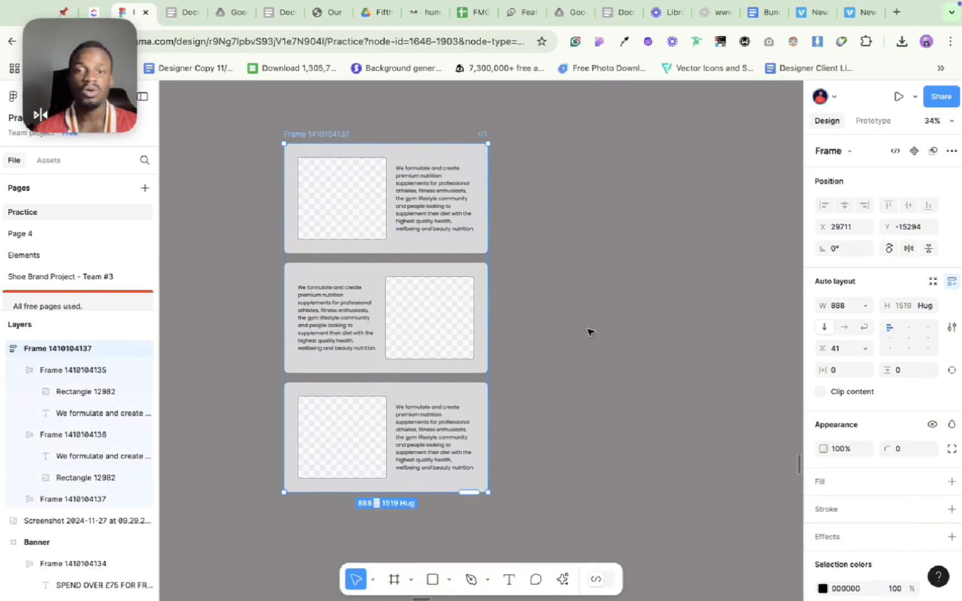
left_click(866, 306)
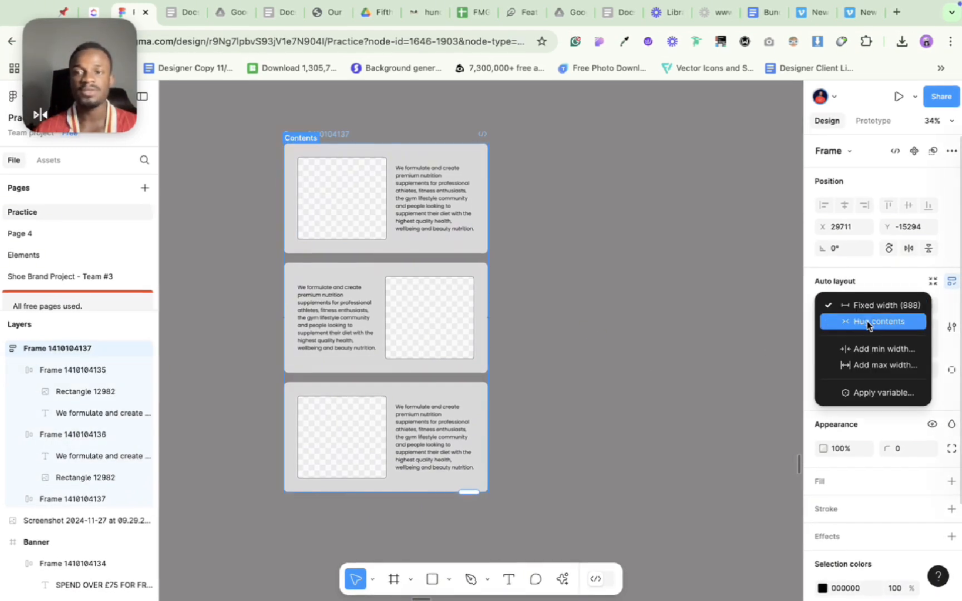
left_click(868, 322)
left_click(451, 313)
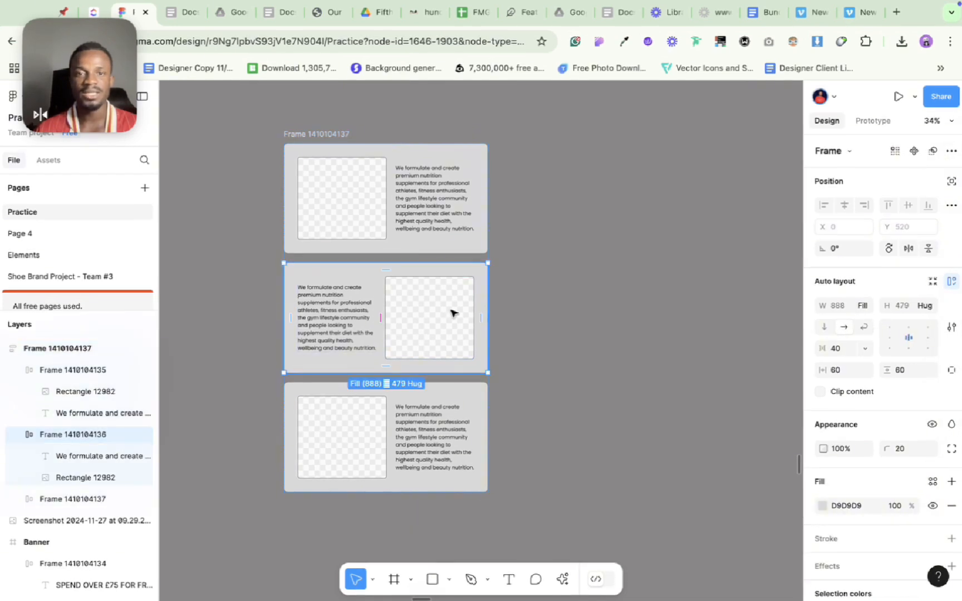
left_click(452, 313)
key("Escape")
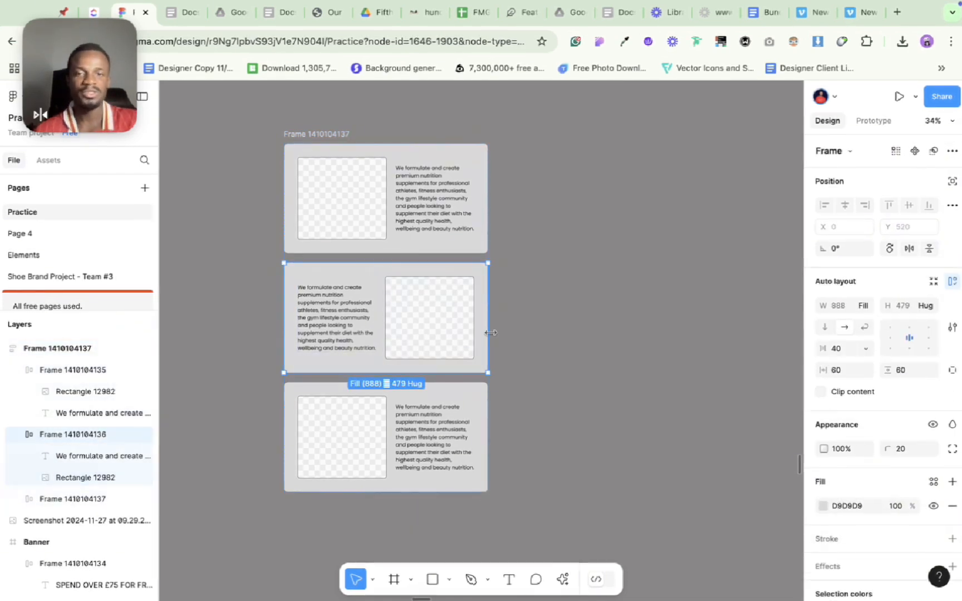
key("ctrl+d")
key("ctrl+z")
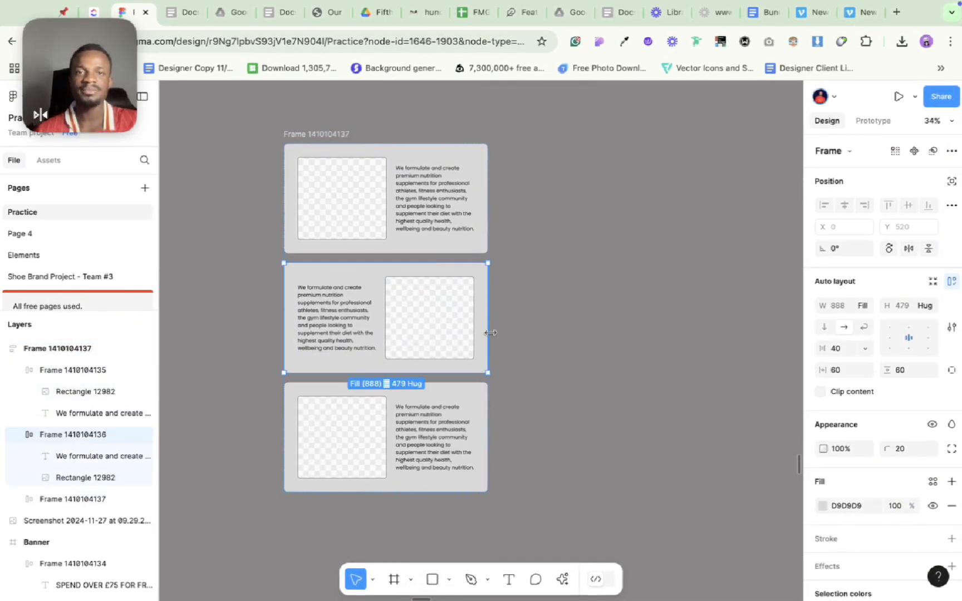
Switch the outer auto layout frame to a horizontal flow so the three cards sit side by side.
left_click(330, 128)
left_click(330, 132)
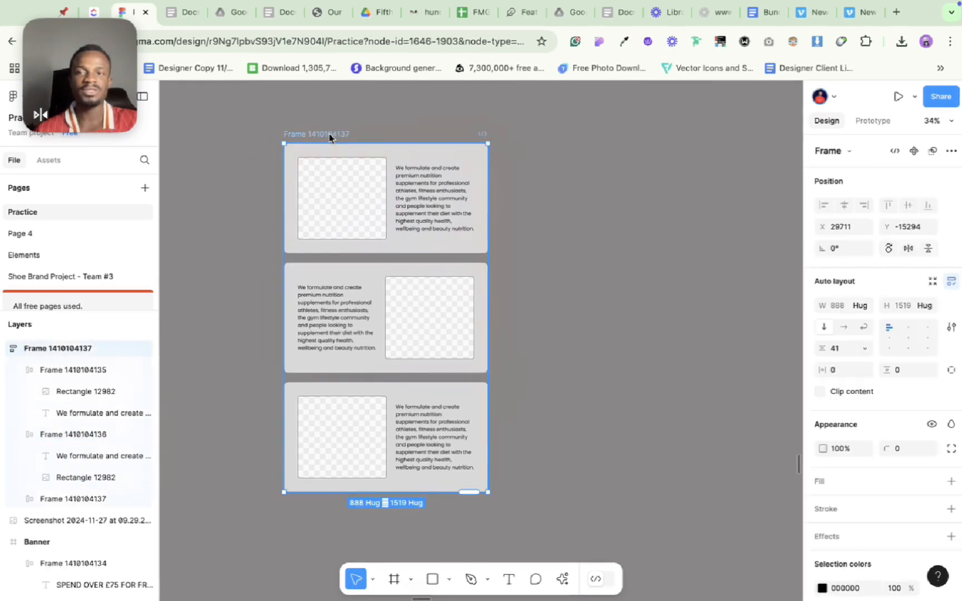
left_click(845, 328)
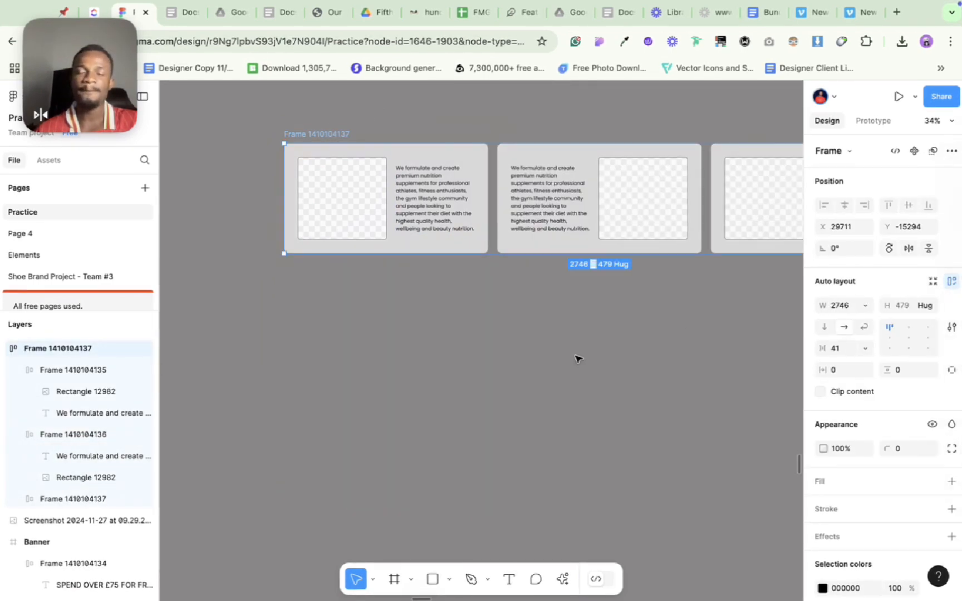
key("shift+2")
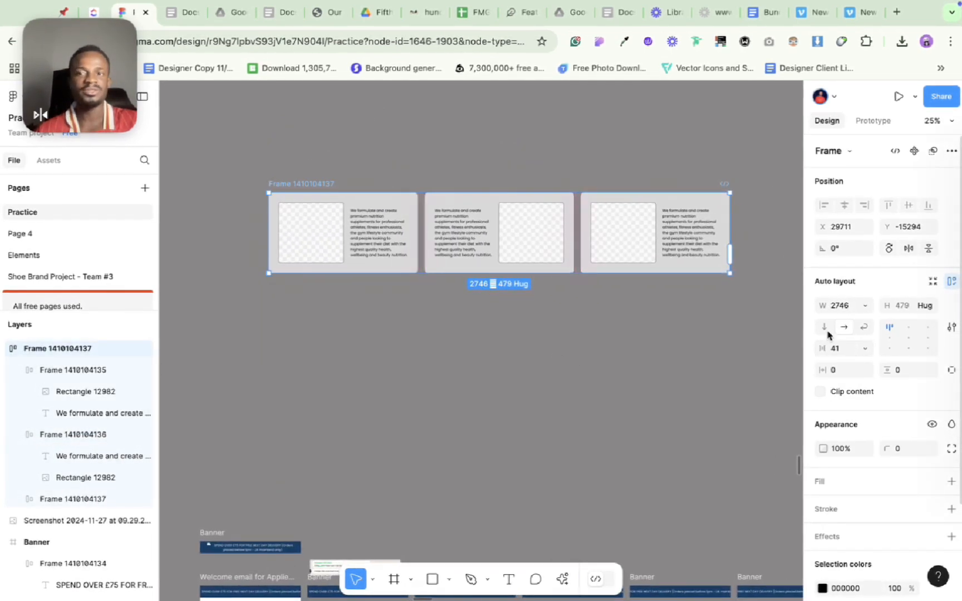
Return the outer frame to a vertical flow and set its width to Hug contents.
left_click(824, 327)
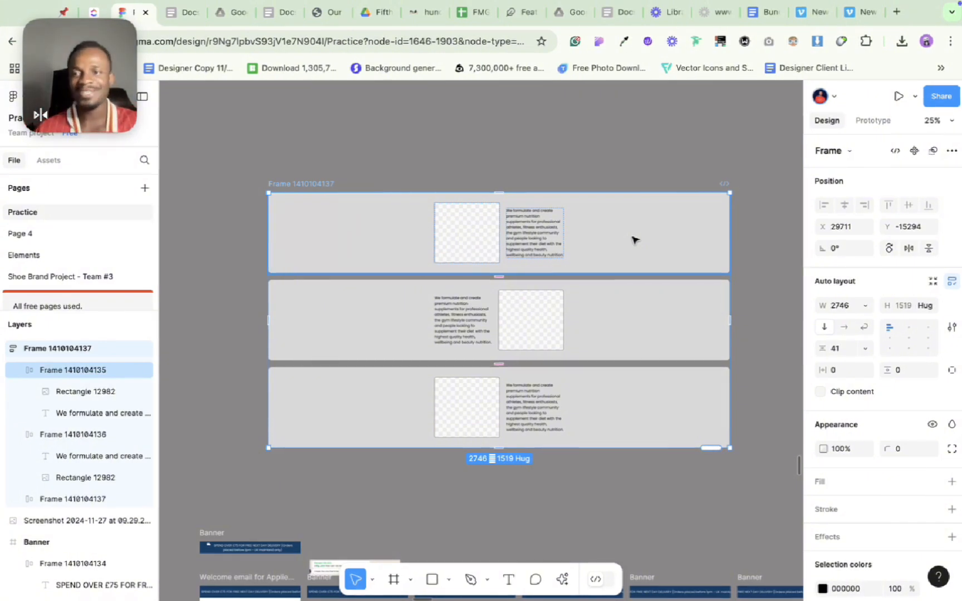
left_click(867, 307)
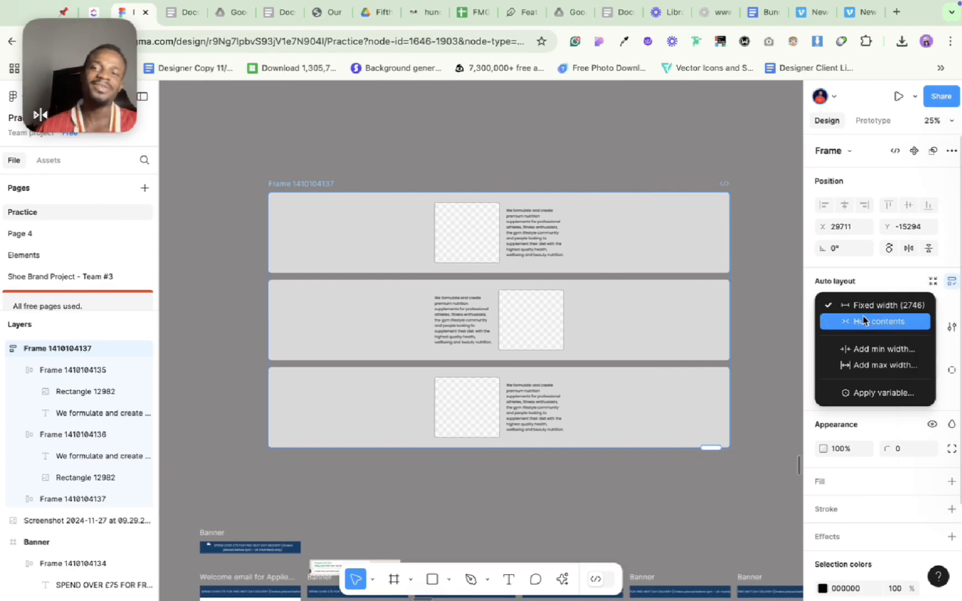
left_click(863, 322)
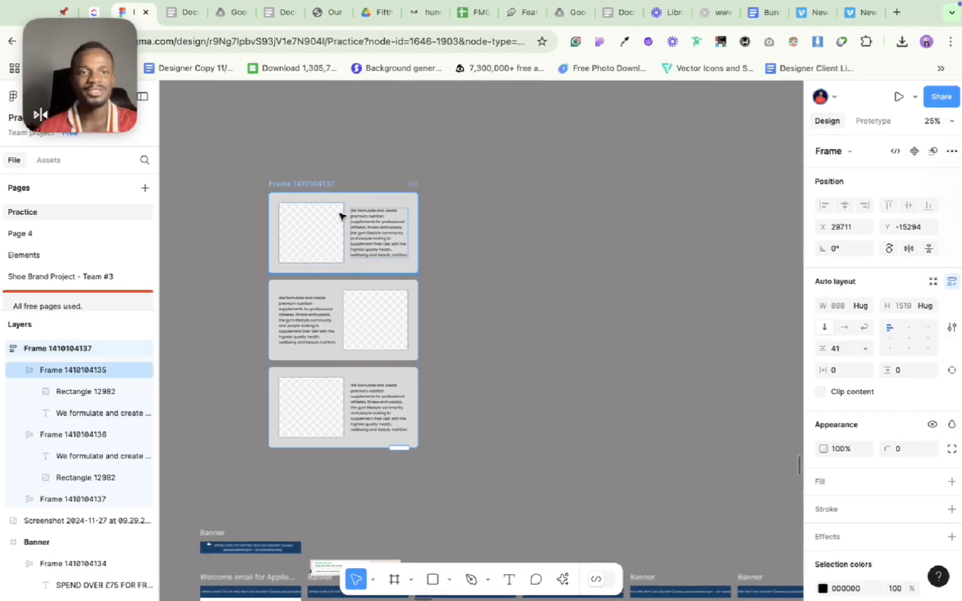
Alternate the outer frame twice between horizontal and vertical flow, ending on vertical, and make its width hug the contents.
left_click(845, 327)
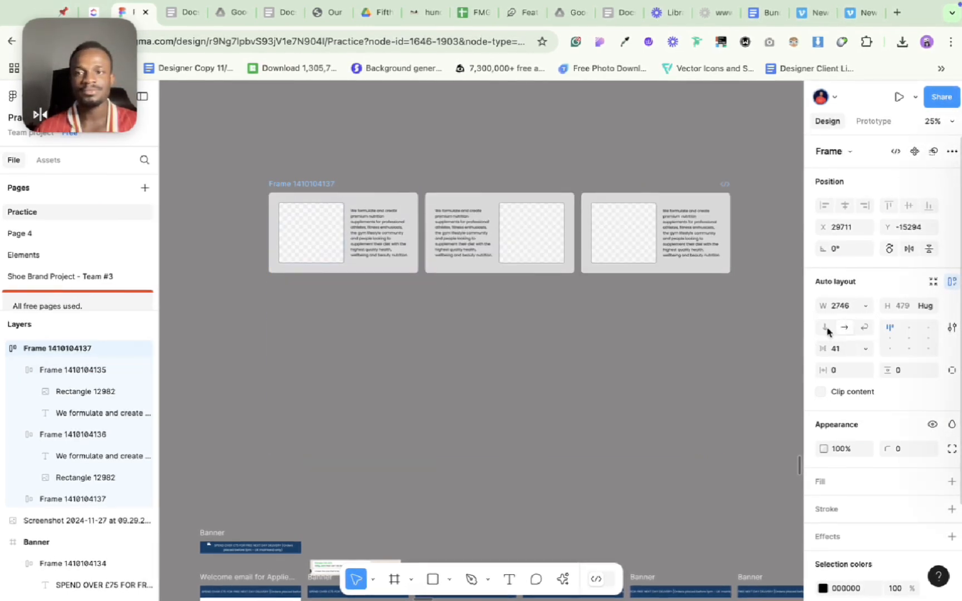
left_click(826, 330)
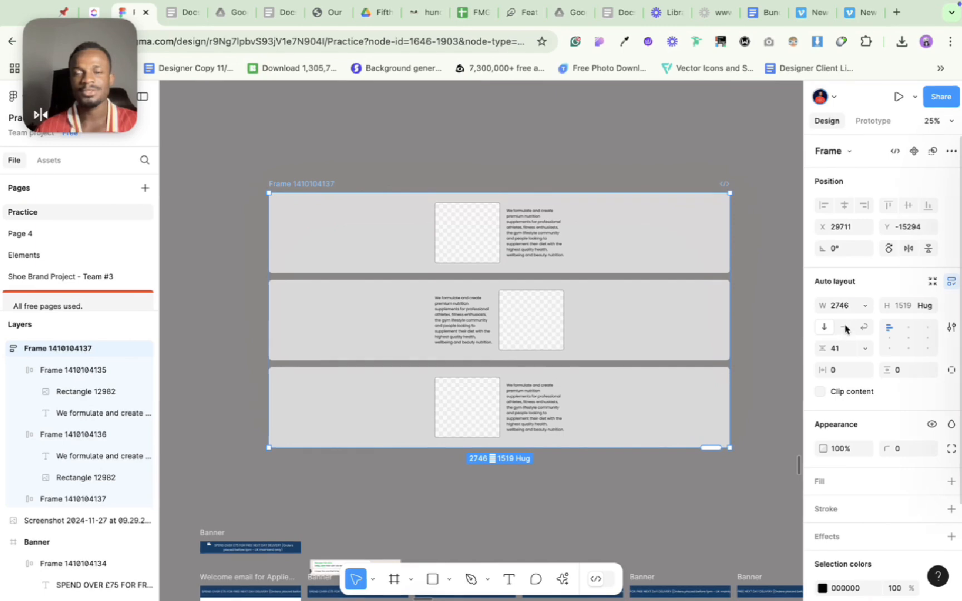
left_click(846, 329)
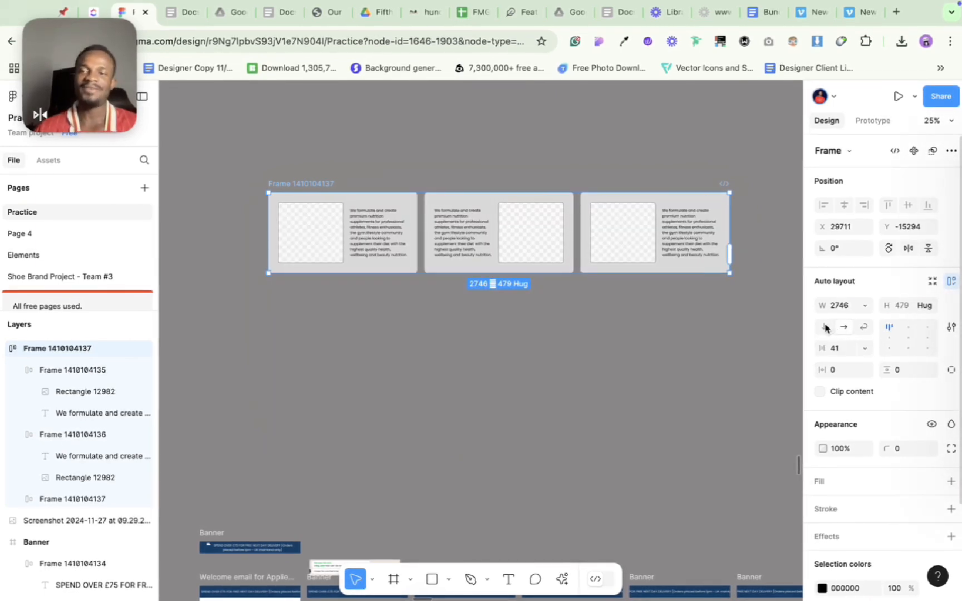
left_click(825, 329)
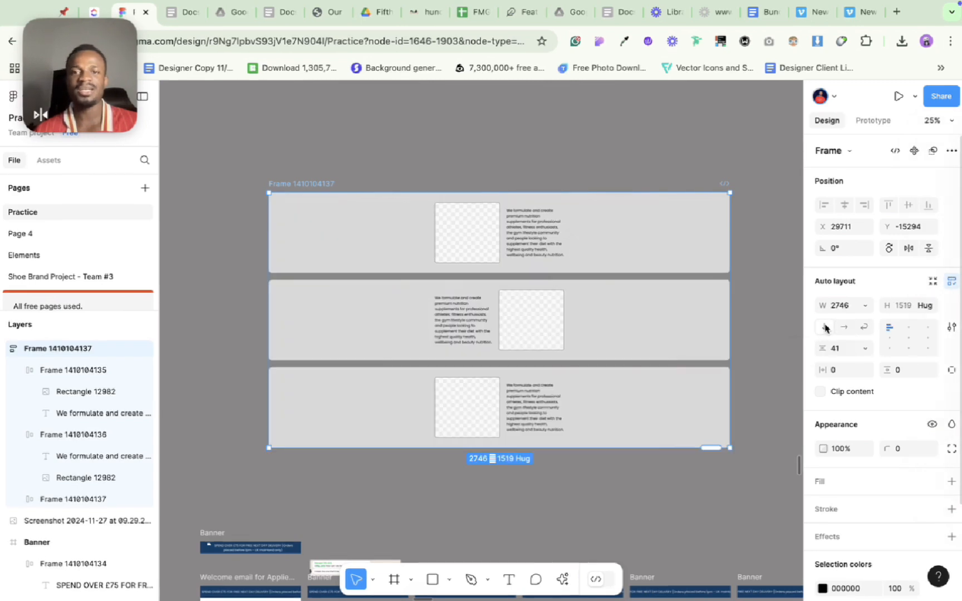
left_click(864, 305)
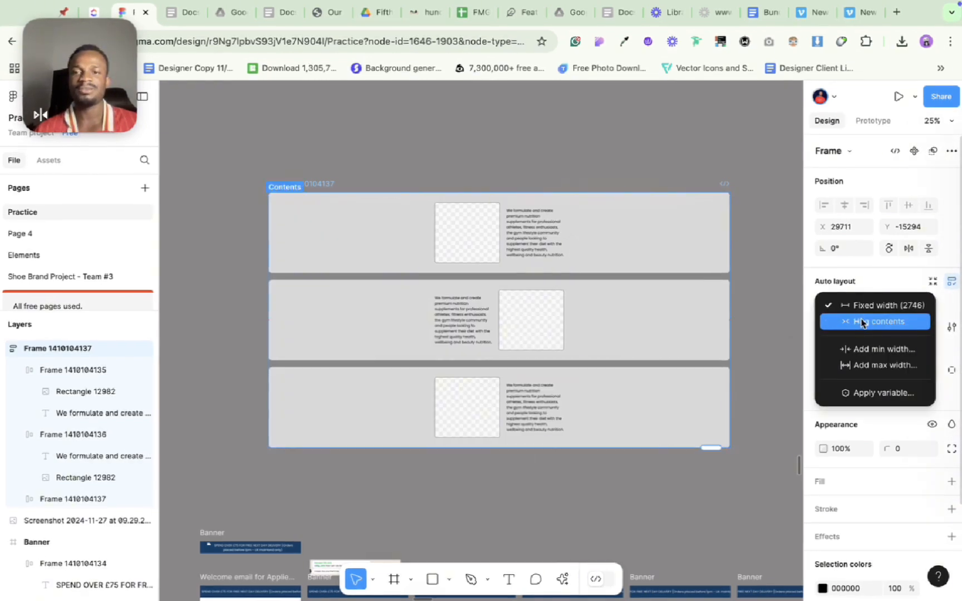
left_click(862, 322)
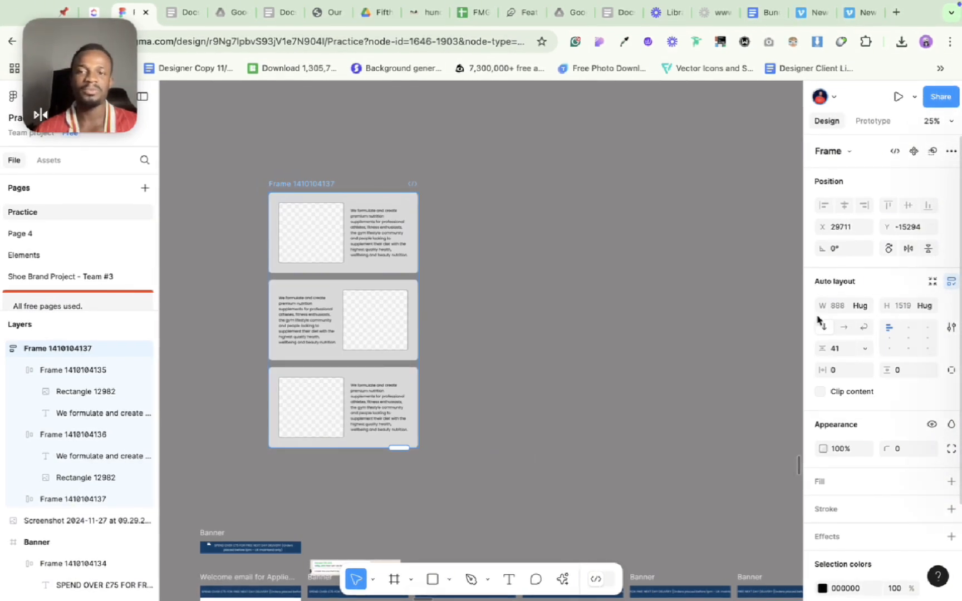
scroll(519, 326, "left", 3)
scroll(519, 326, "up", 3)
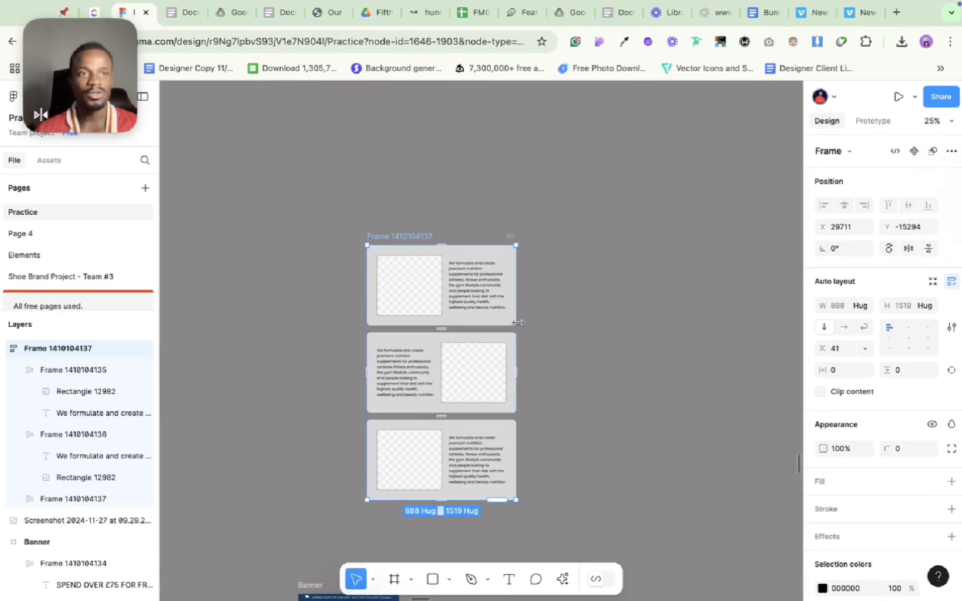